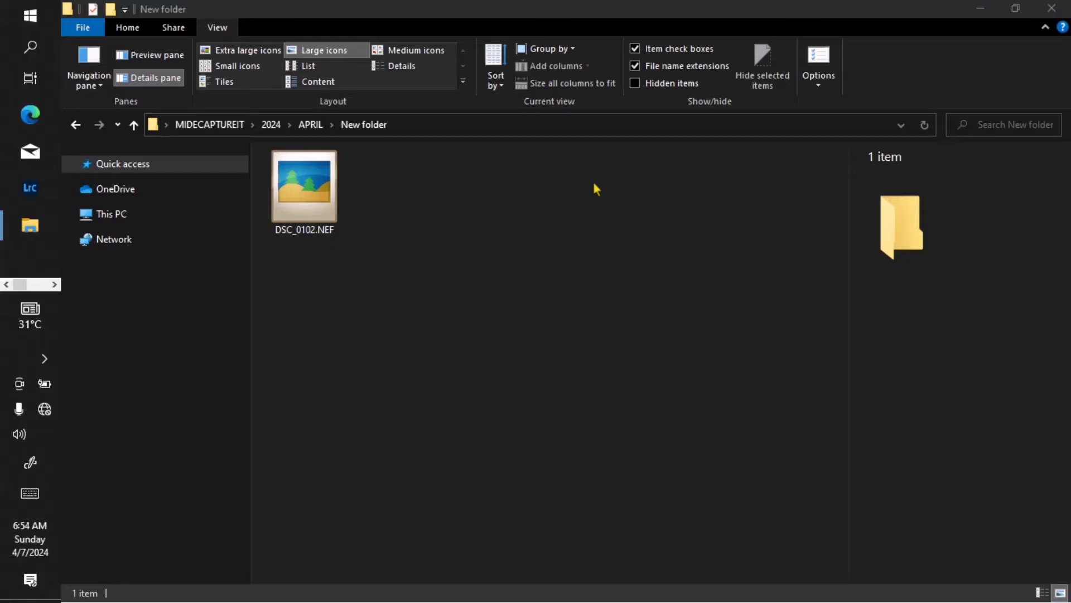
- Open the raw photo DSC_0102.NEF in Adobe Photoshop CC 2019 for raw editing
right_click(320, 201)
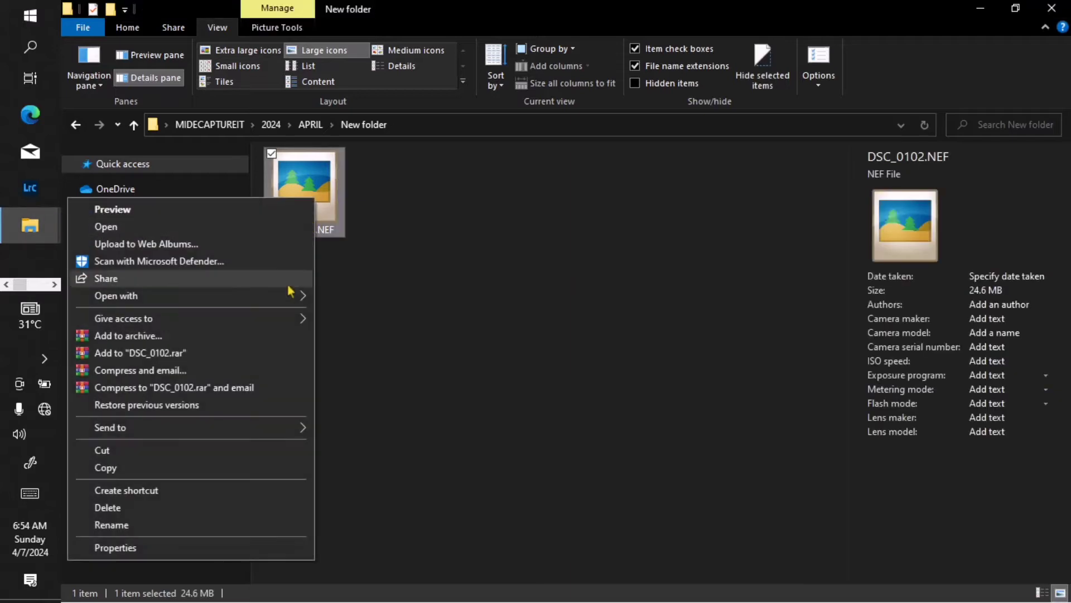
mouse_move(302, 295)
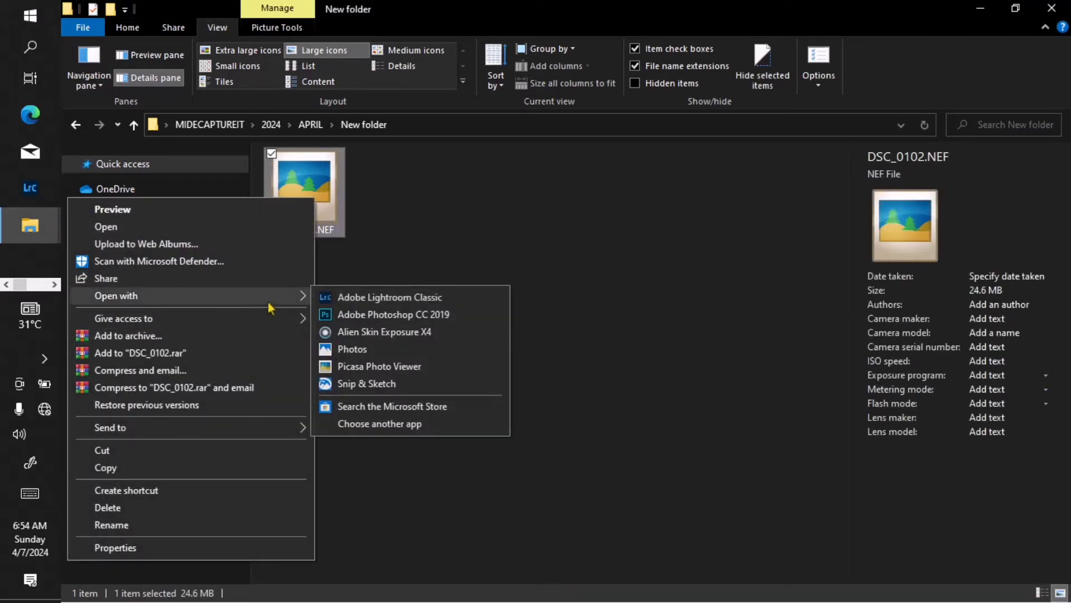
click(357, 316)
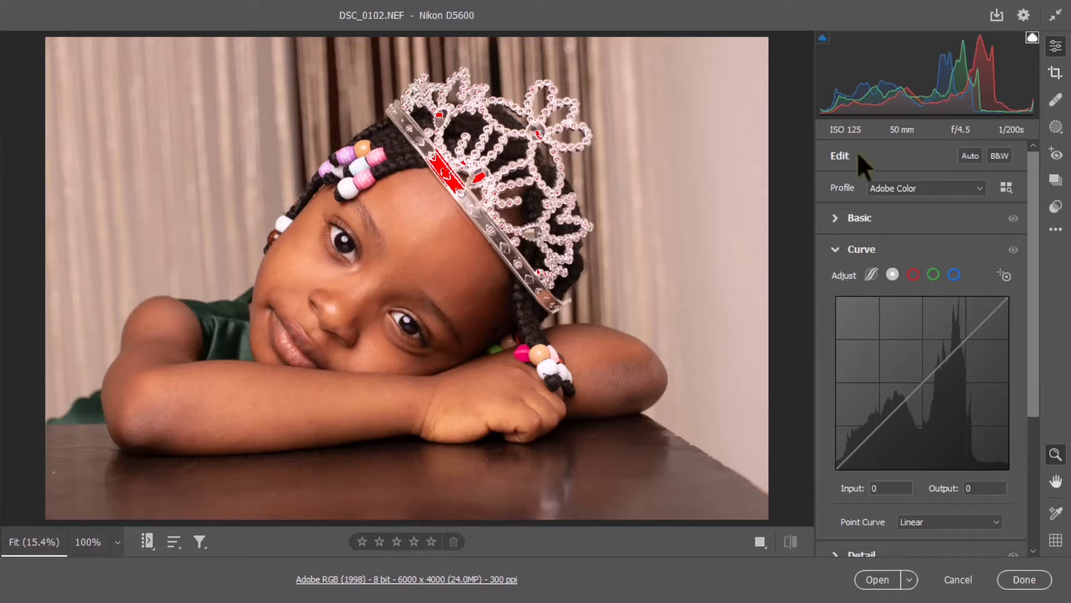
- Turn on lens profile corrections in the Optics settings, leaving the adjustment sections collapsed
click(835, 249)
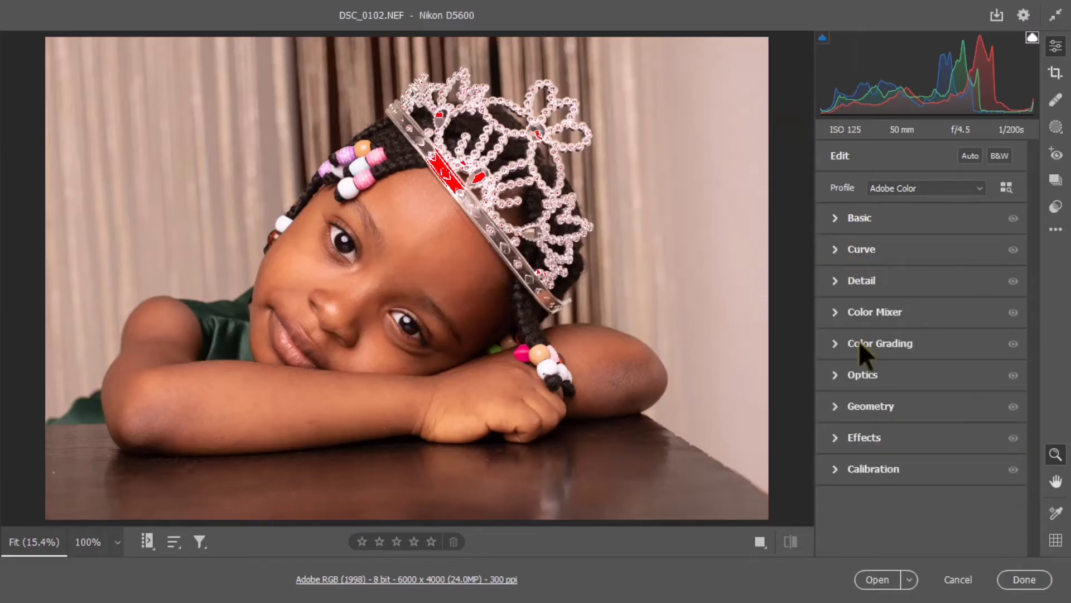
click(835, 374)
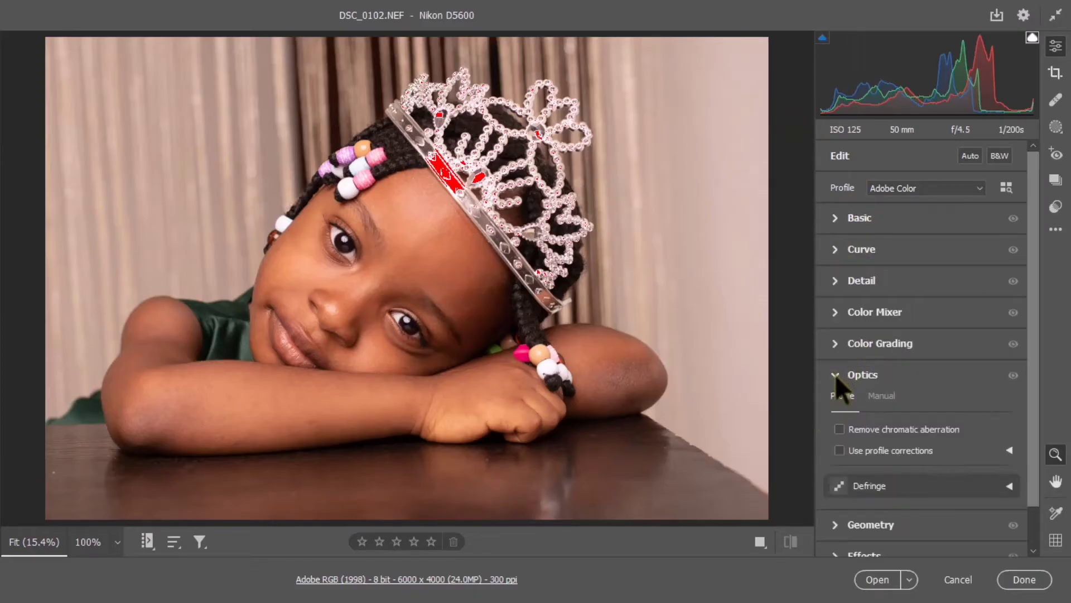
scroll(852, 423, down, 1)
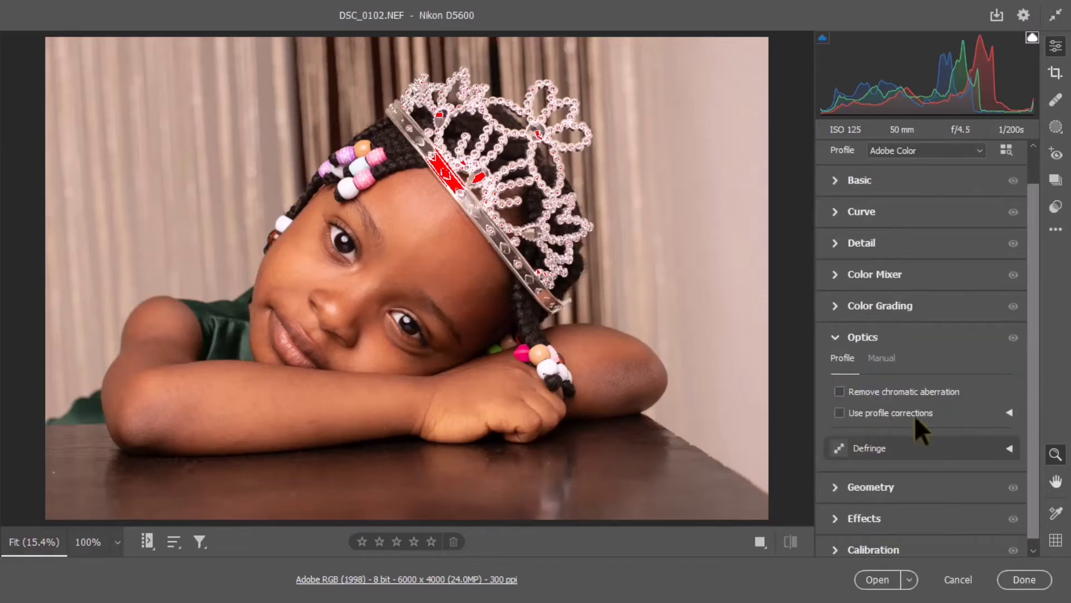
click(839, 412)
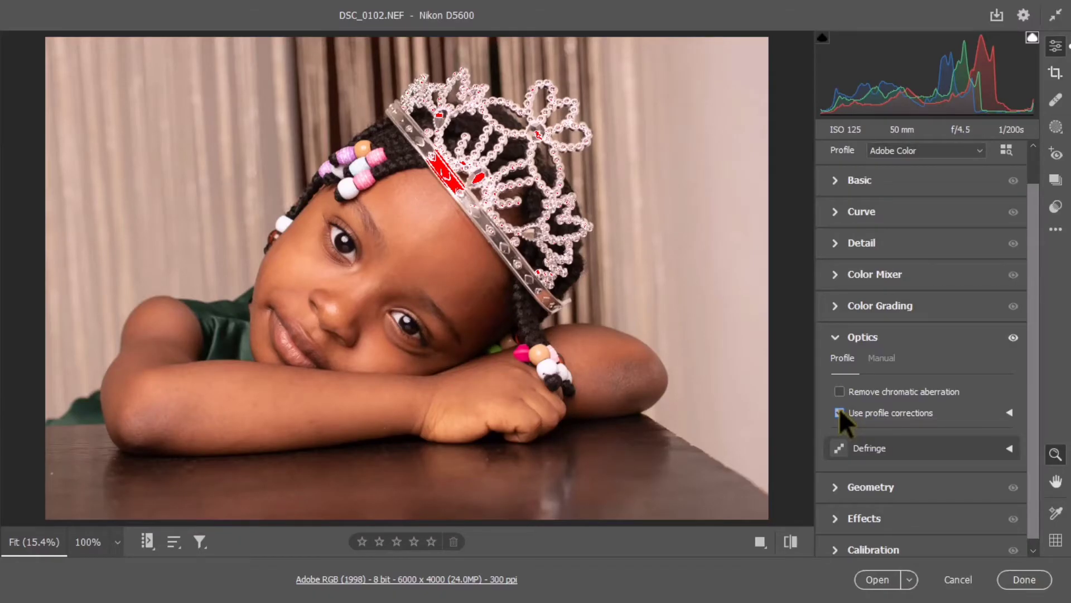
click(836, 336)
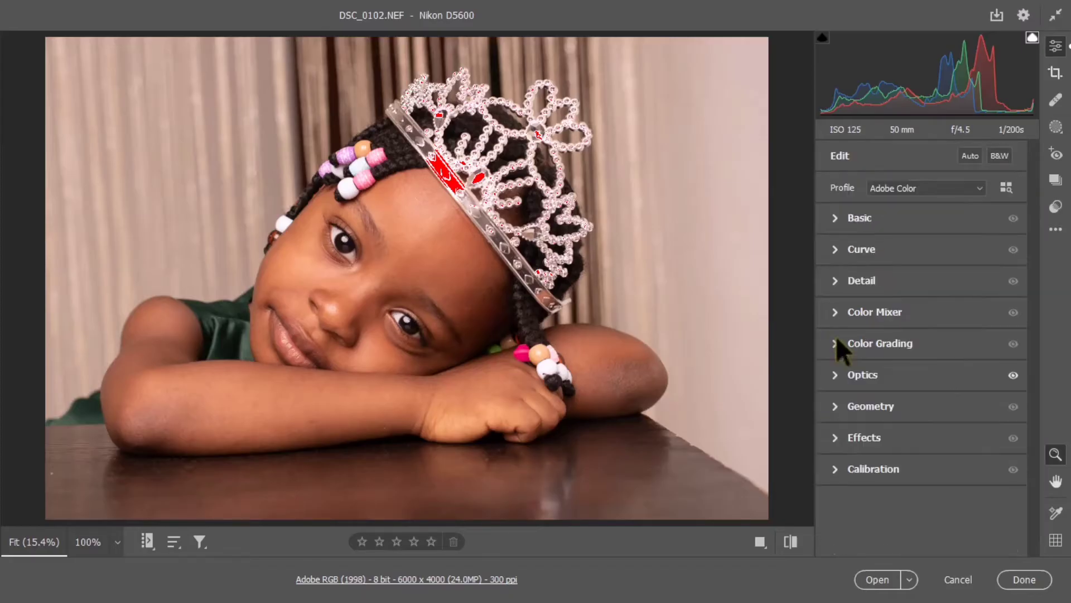
- Heal the dark mark on the forearm below the girl's face, using the Heal tool at size 3
click(1056, 102)
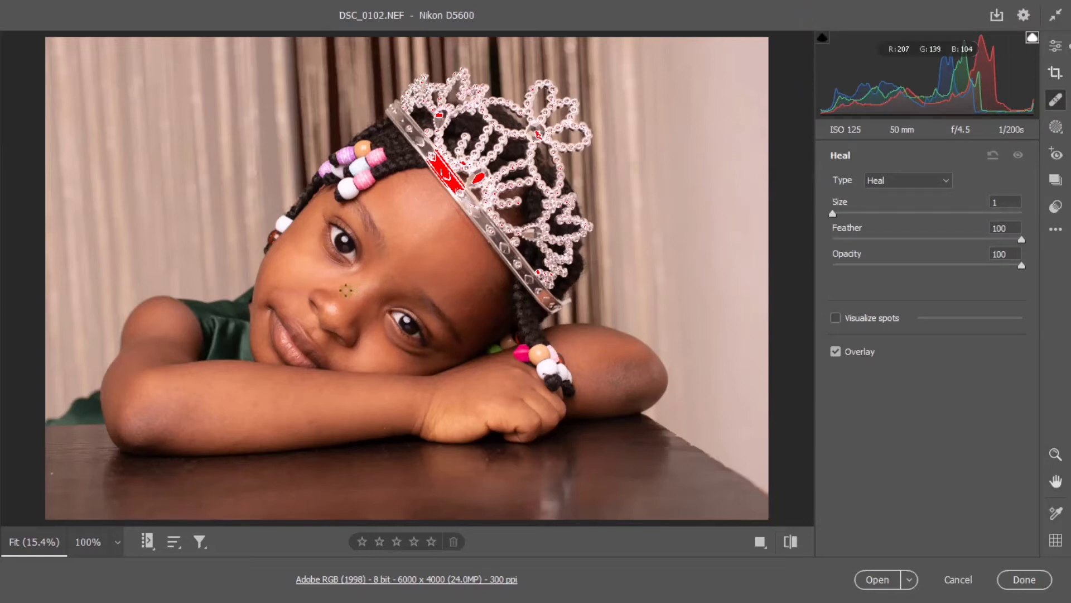
key(bracketright)
key(bracketright)
key(ctrl+plus)
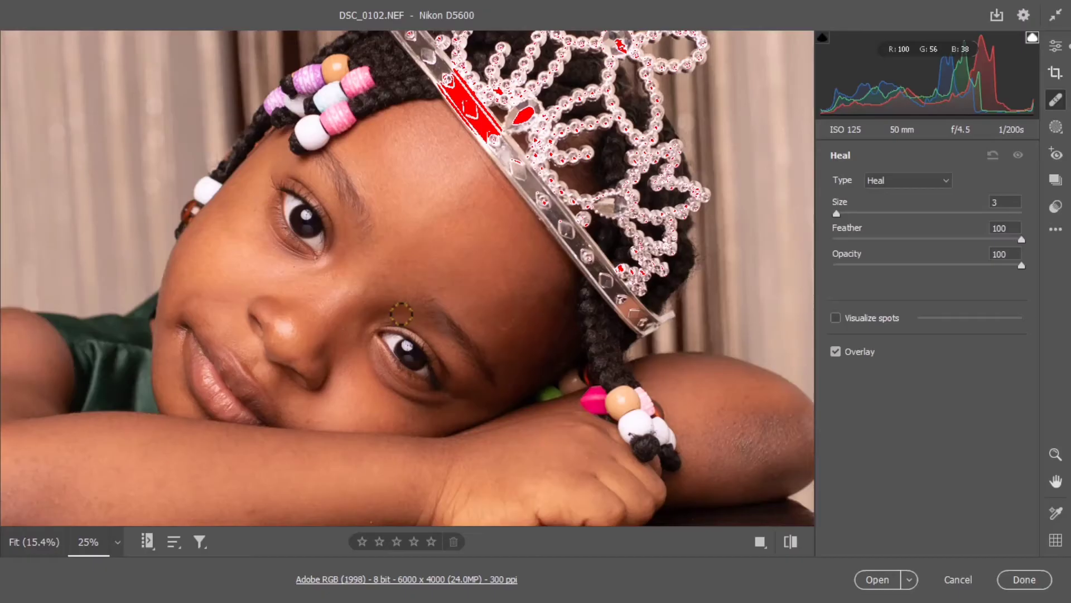
key(ctrl+plus)
drag(375, 287, 497, 275)
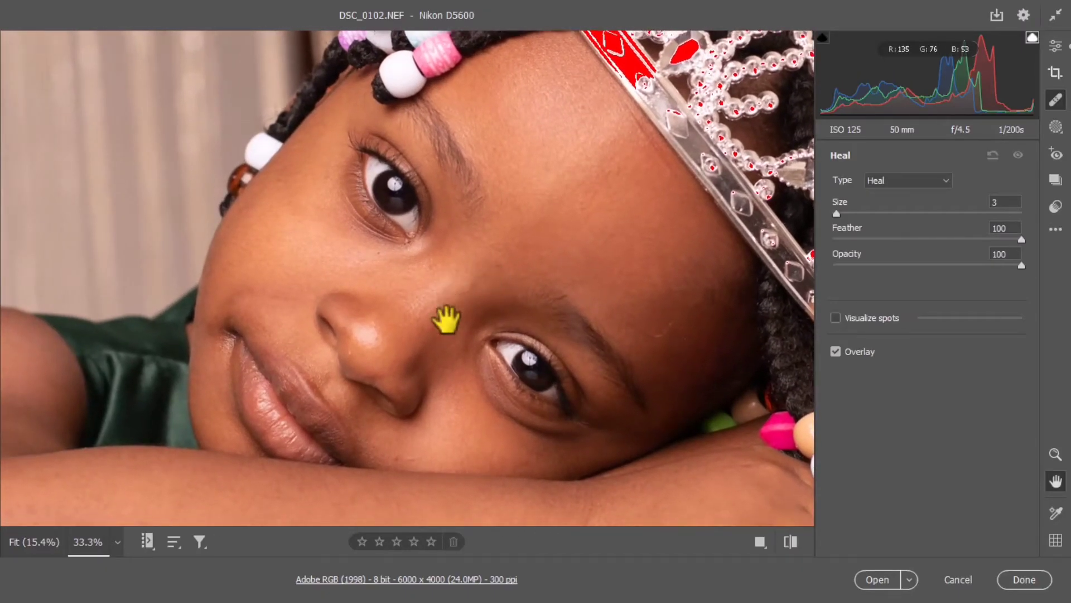
drag(446, 319, 557, 184)
drag(507, 335, 426, 347)
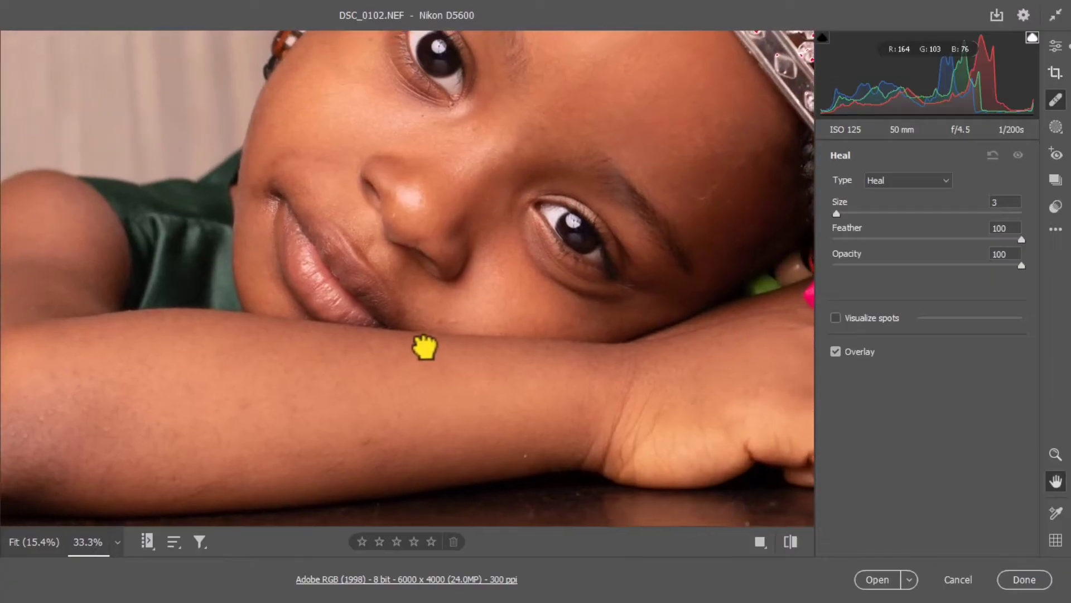
drag(509, 256, 433, 342)
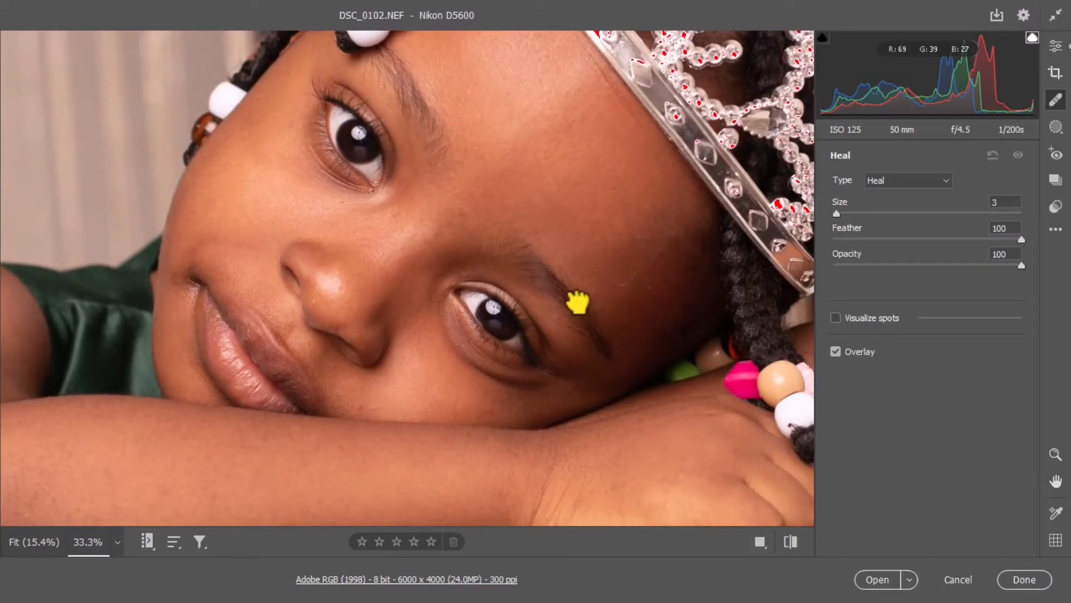
drag(397, 383, 531, 335)
drag(349, 373, 399, 356)
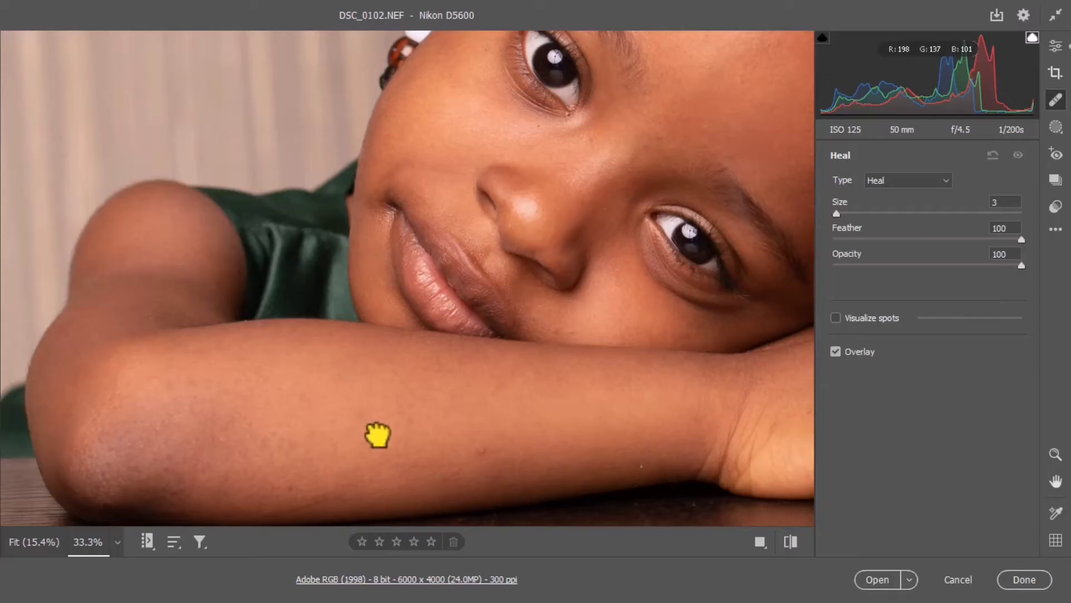
drag(383, 435, 409, 401)
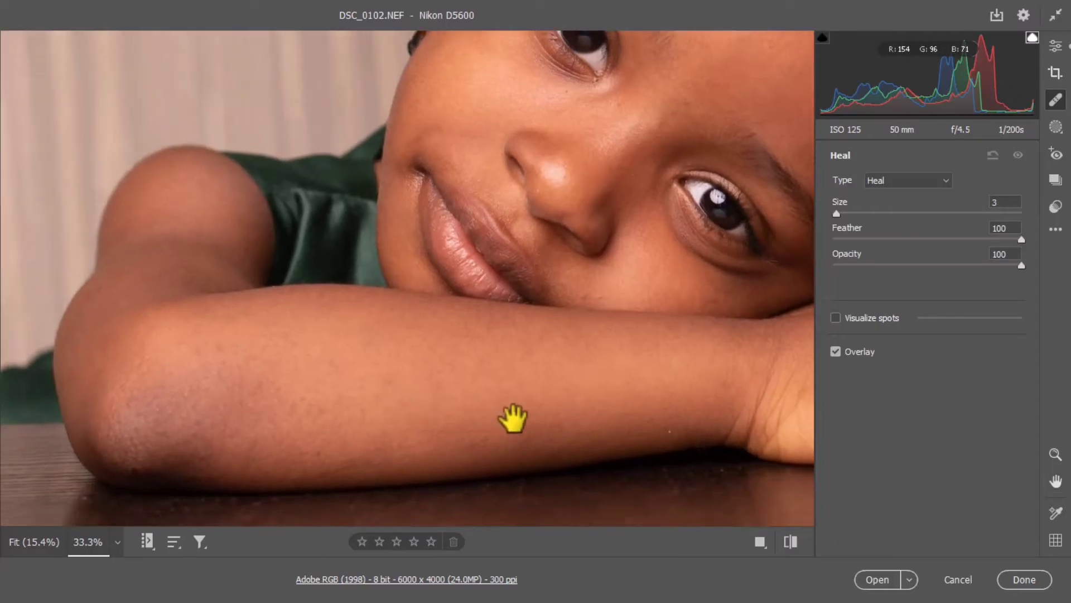
drag(512, 419, 467, 423)
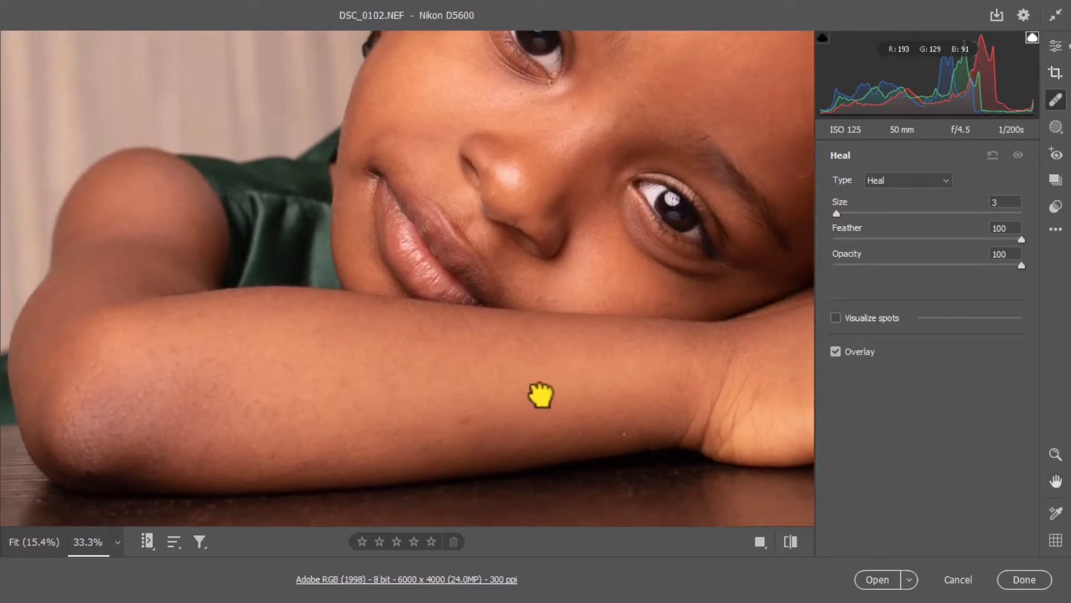
click(464, 421)
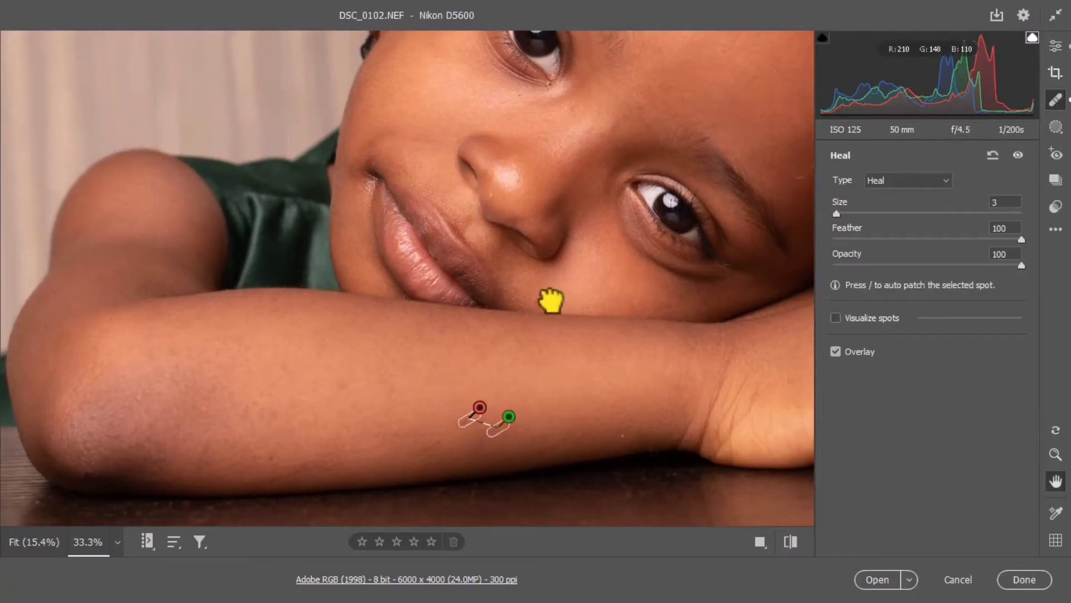
- Heal the blemishes on the cheek just above the arm and on the upper nose bridge between the eyes
drag(551, 299, 509, 329)
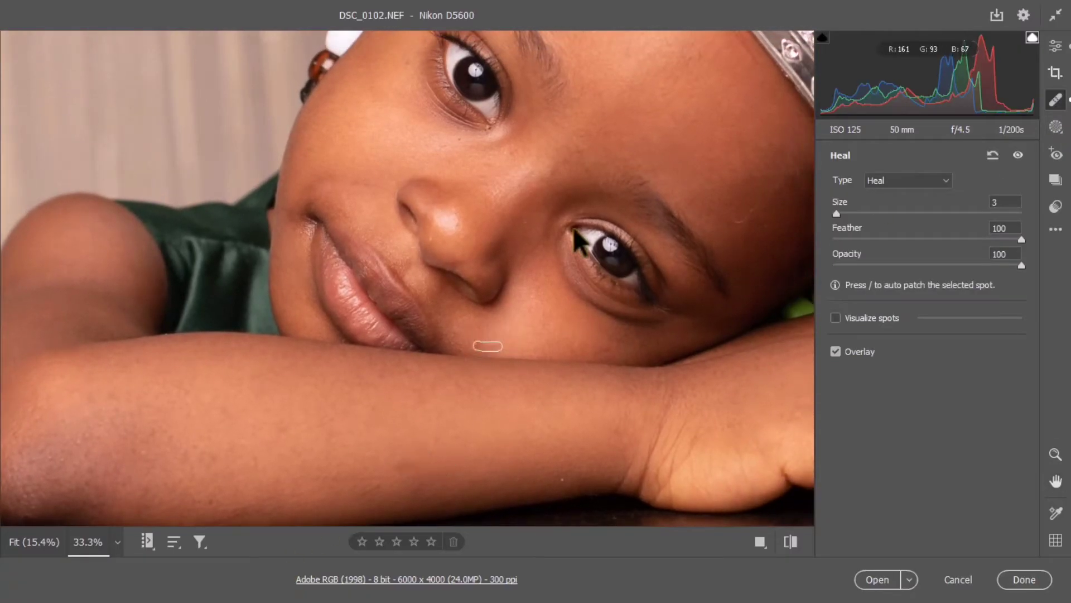
drag(580, 240, 514, 311)
drag(510, 242, 492, 261)
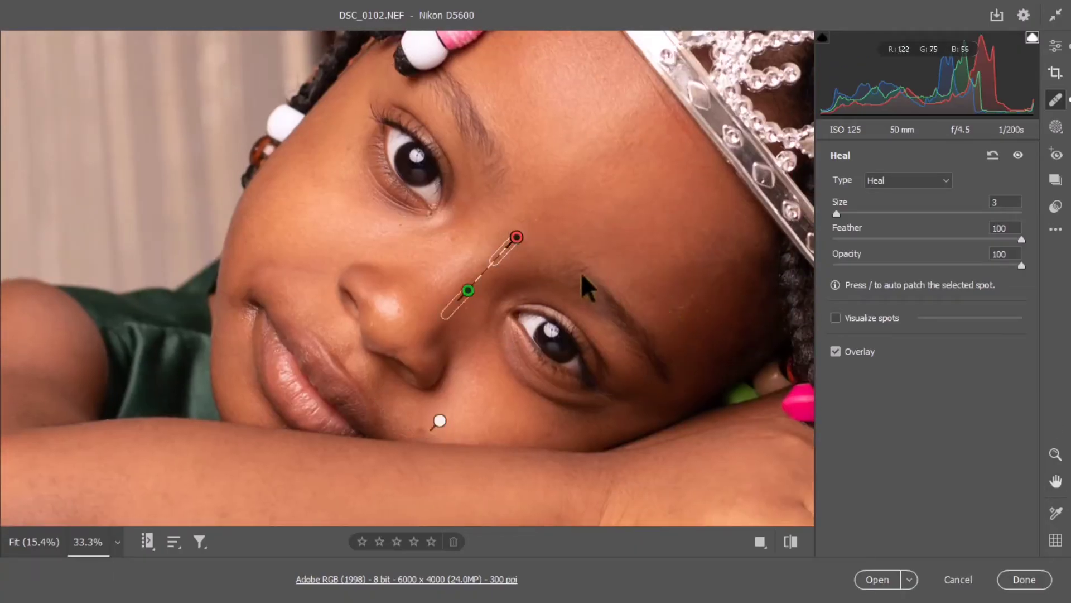
- Move the sampling source of the nose bridge heal onto the skin directly beside the healed spot
drag(605, 282, 583, 281)
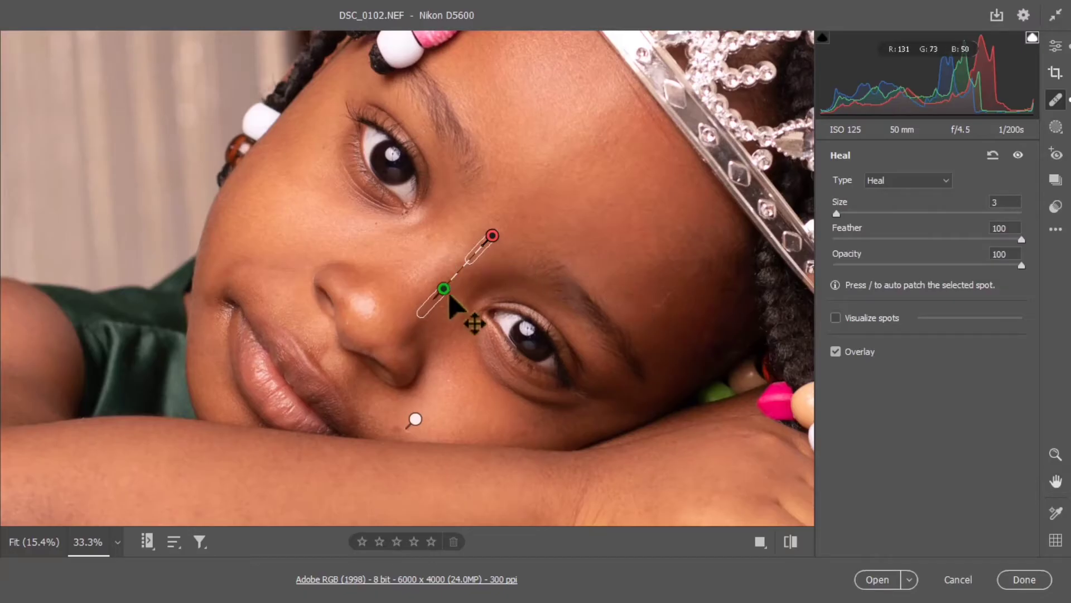
drag(450, 295, 455, 300)
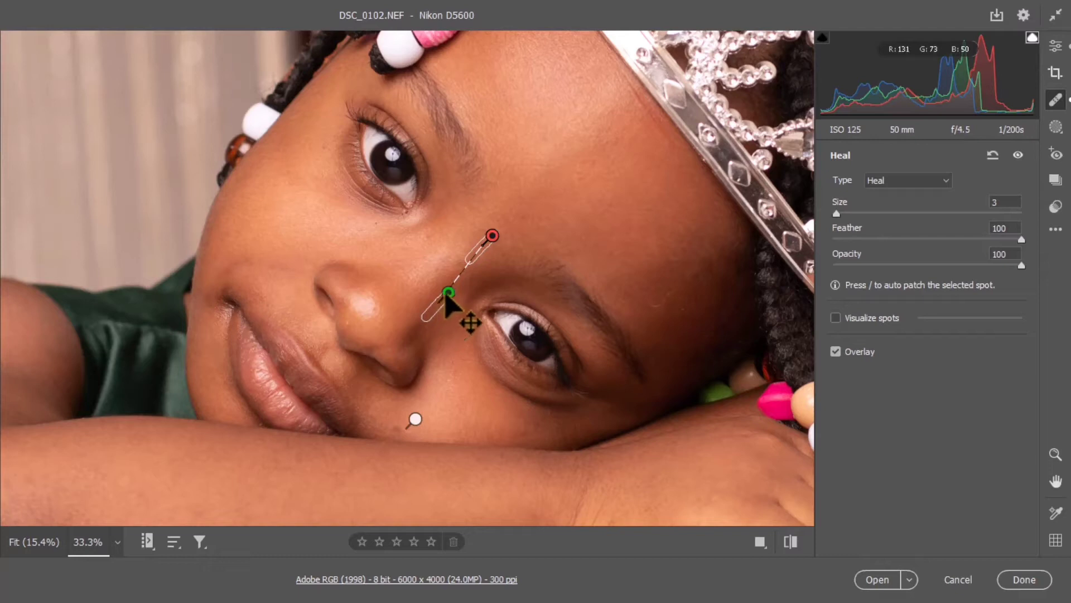
drag(441, 291, 486, 226)
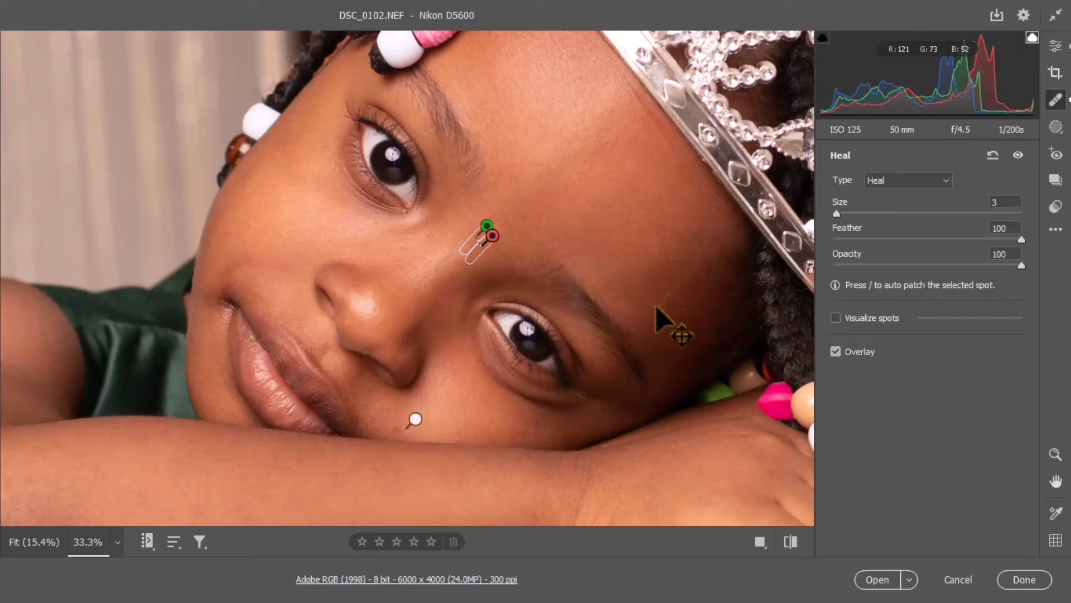
- Heal two marks on the shaded side of the forehead, reducing the brush size to 2 for the second
drag(648, 305, 667, 296)
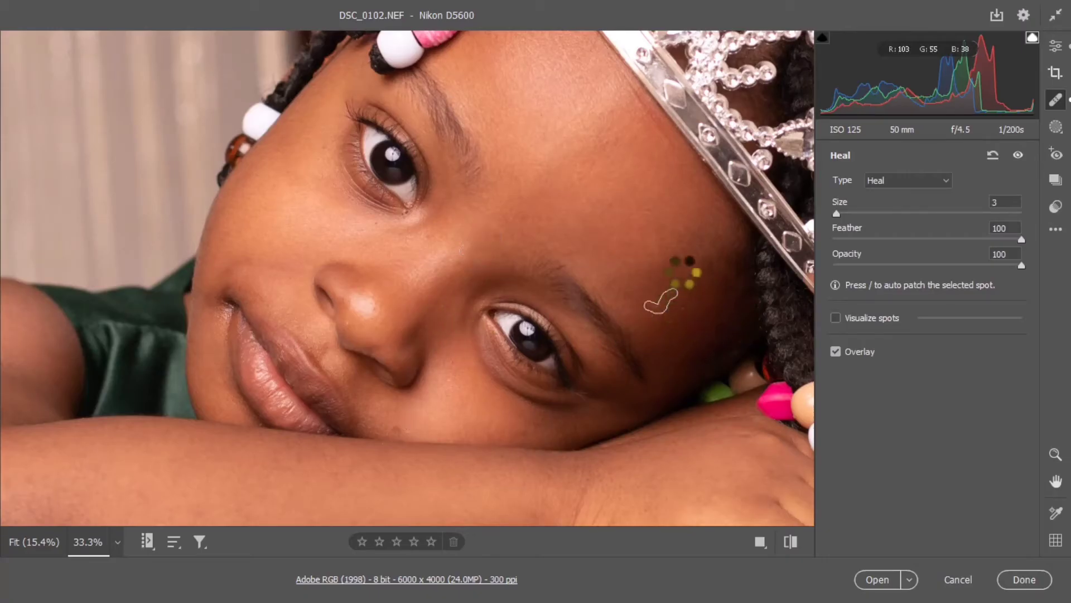
key(bracketleft)
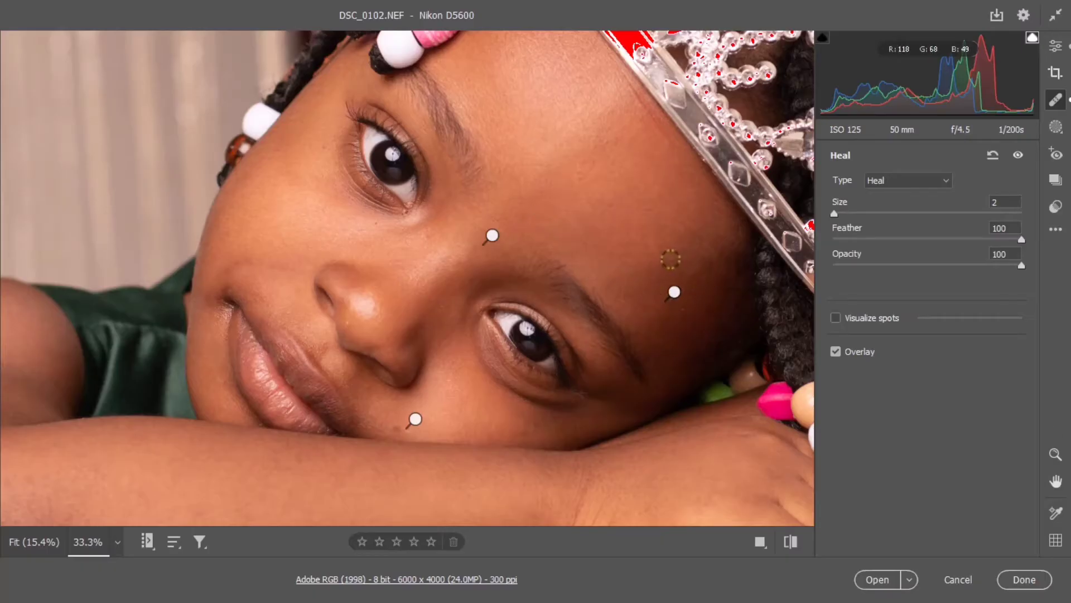
drag(670, 256, 681, 258)
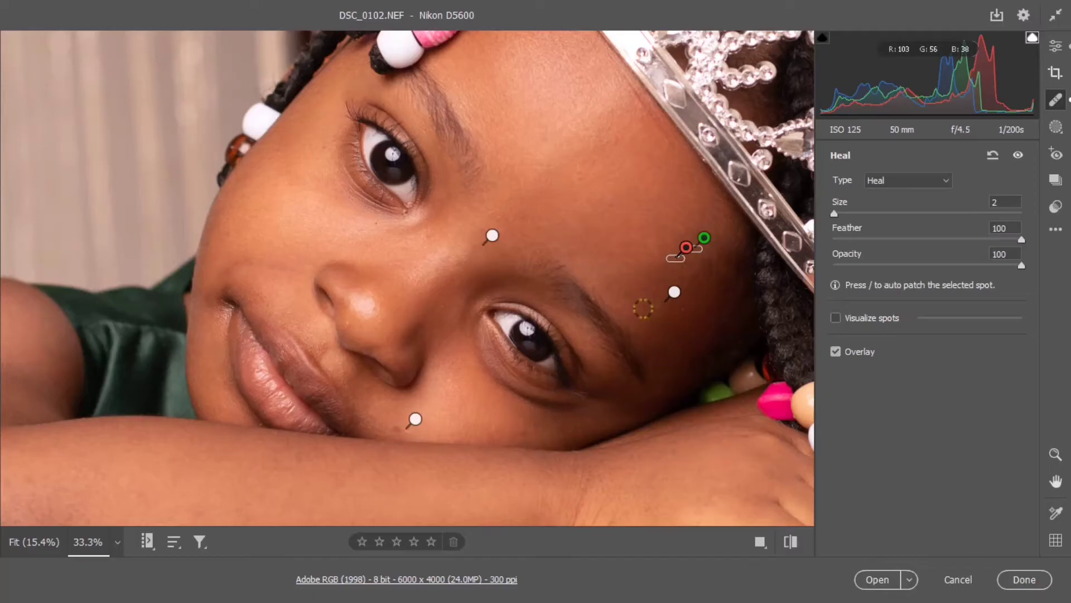
- Heal the remaining marks on the cheek above the arm and along the forearm with the size 2 brush
key(space)
drag(593, 416, 533, 250)
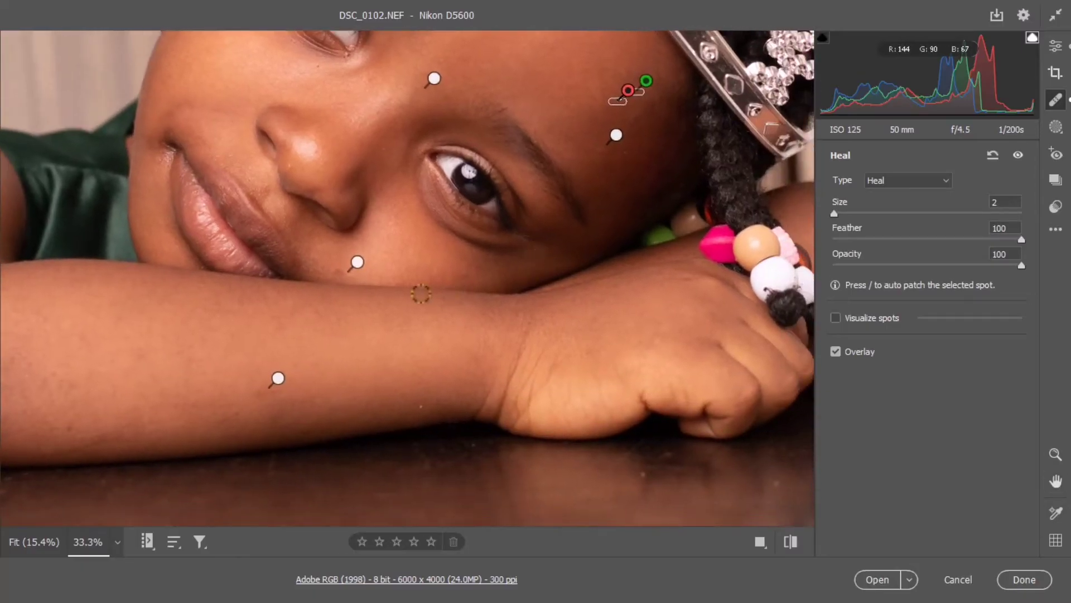
mouse_move(333, 272)
mouse_down()
mouse_move(314, 255)
mouse_move(344, 257)
mouse_up()
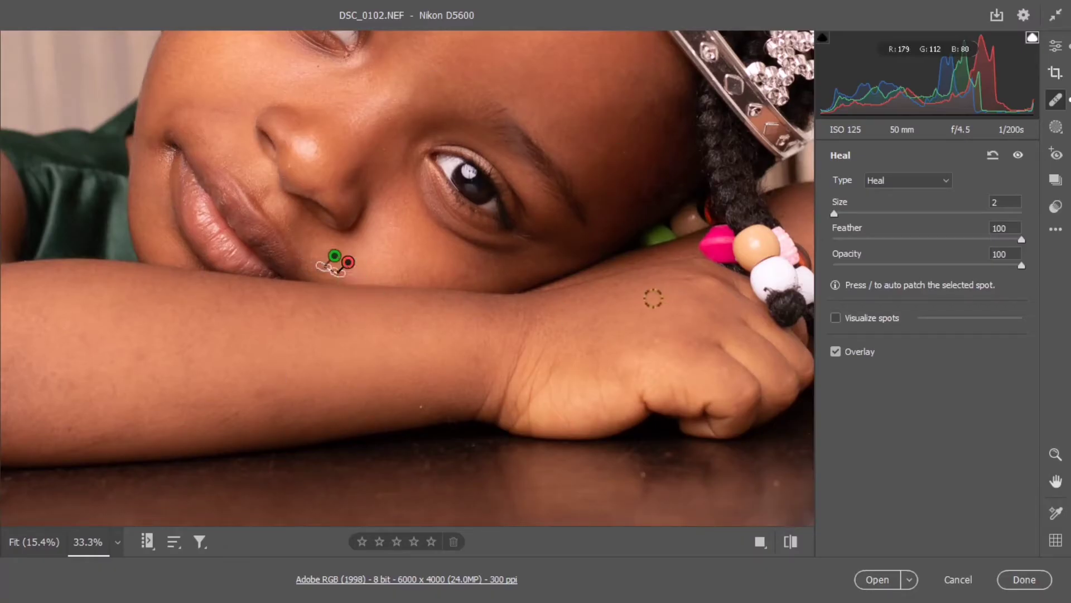
drag(353, 380, 477, 370)
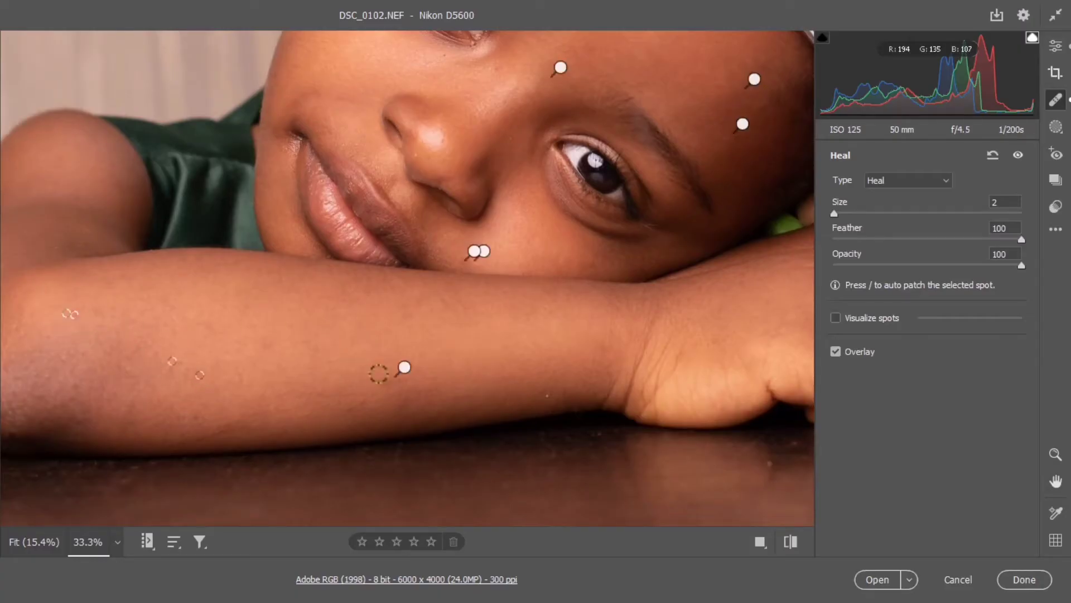
click(383, 383)
- Heal small blemishes on the elbow beside the hair beads, dismissing any error dialog
mouse_move(498, 434)
mouse_down()
mouse_move(471, 459)
mouse_move(303, 375)
mouse_up()
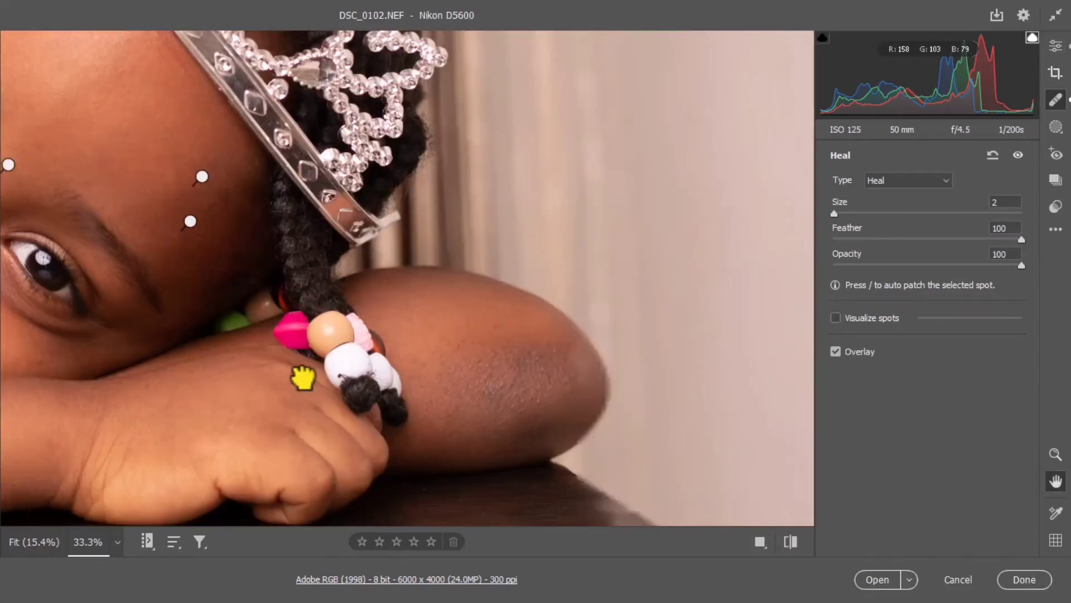
click(544, 357)
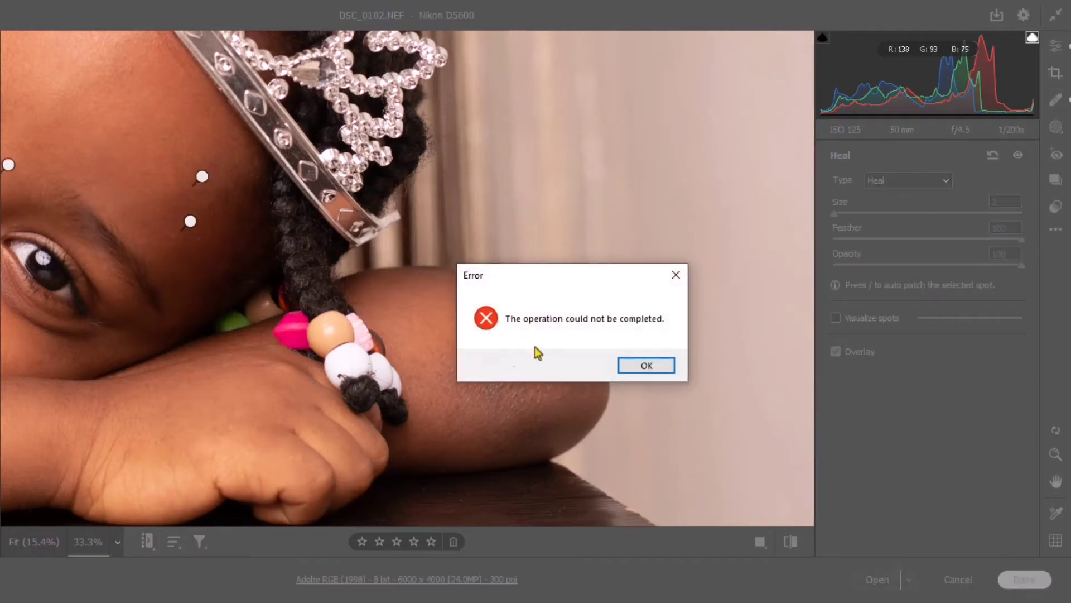
click(646, 365)
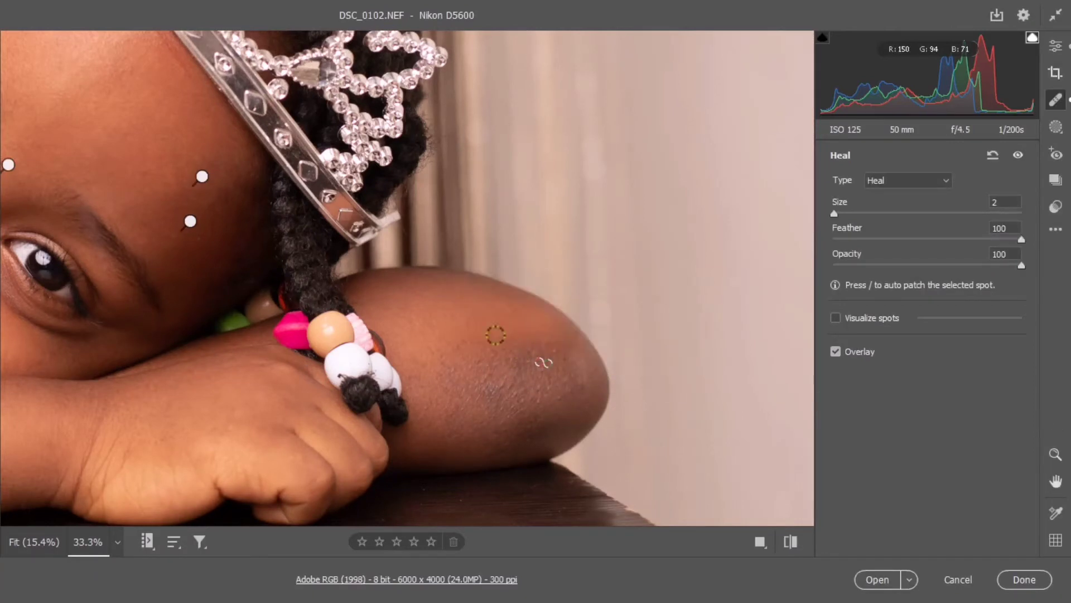
click(511, 316)
- Heal the skin spot at the inner corner of the girl's upper eye, working at 50% zoom
drag(483, 373, 621, 353)
drag(532, 380, 608, 372)
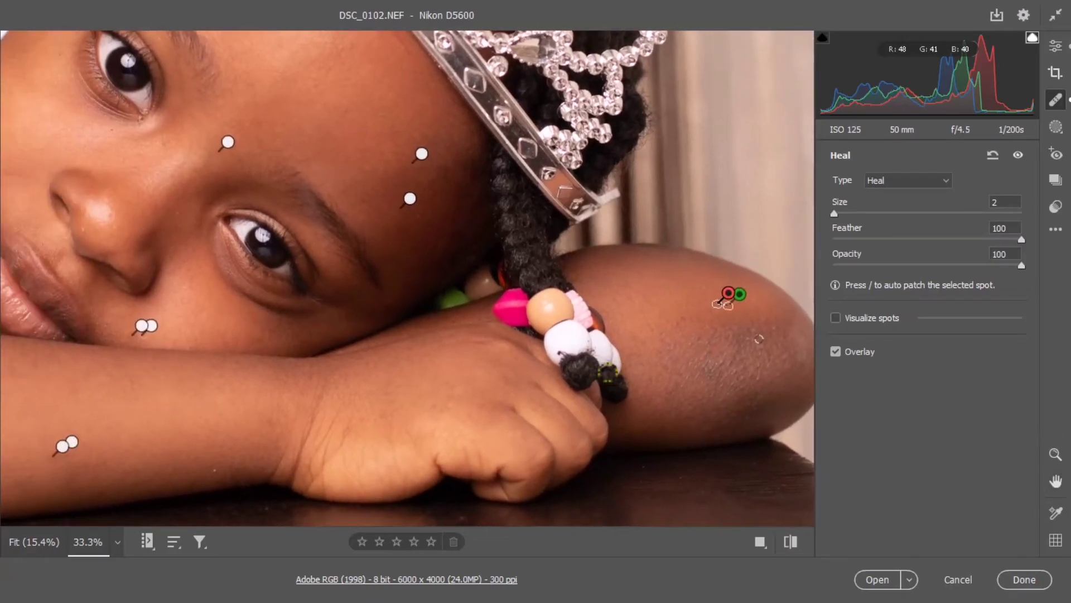
key(ctrl+minus)
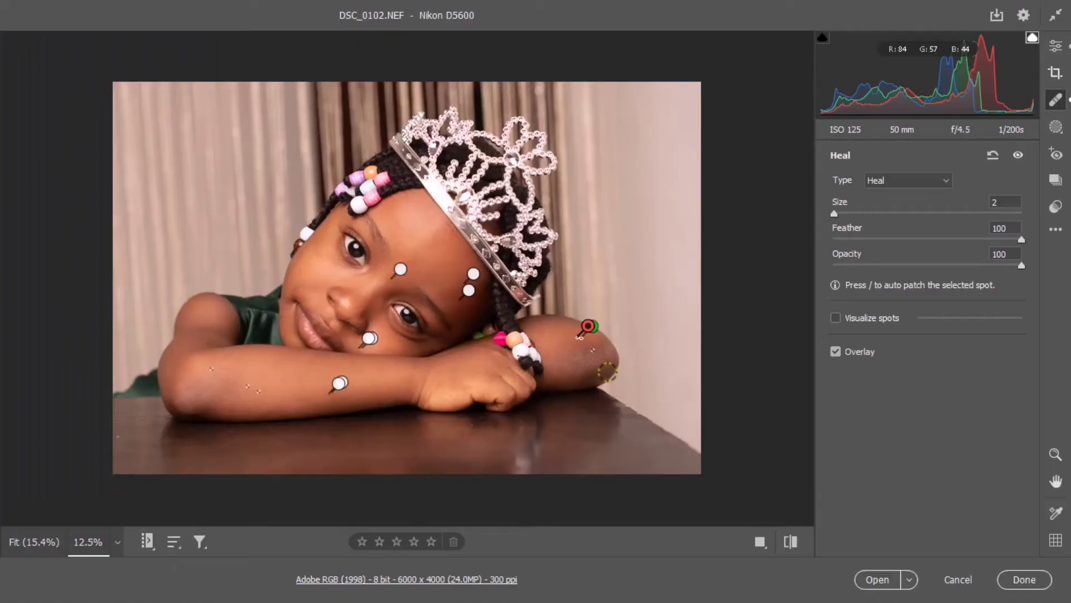
key(ctrl+plus)
key(ctrl+plus)
key(ctrl+plus)
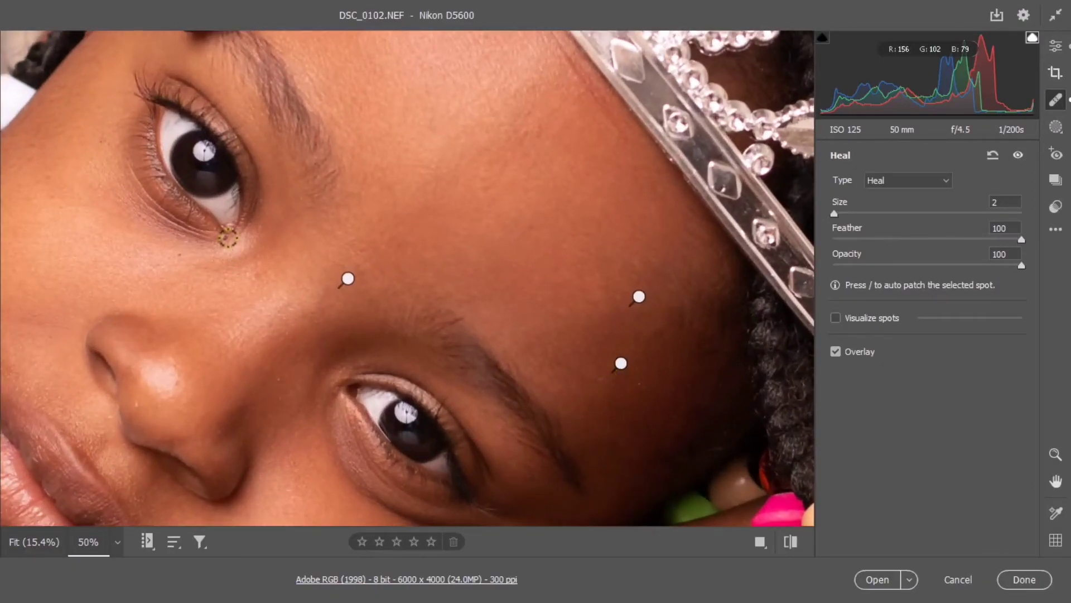
click(227, 237)
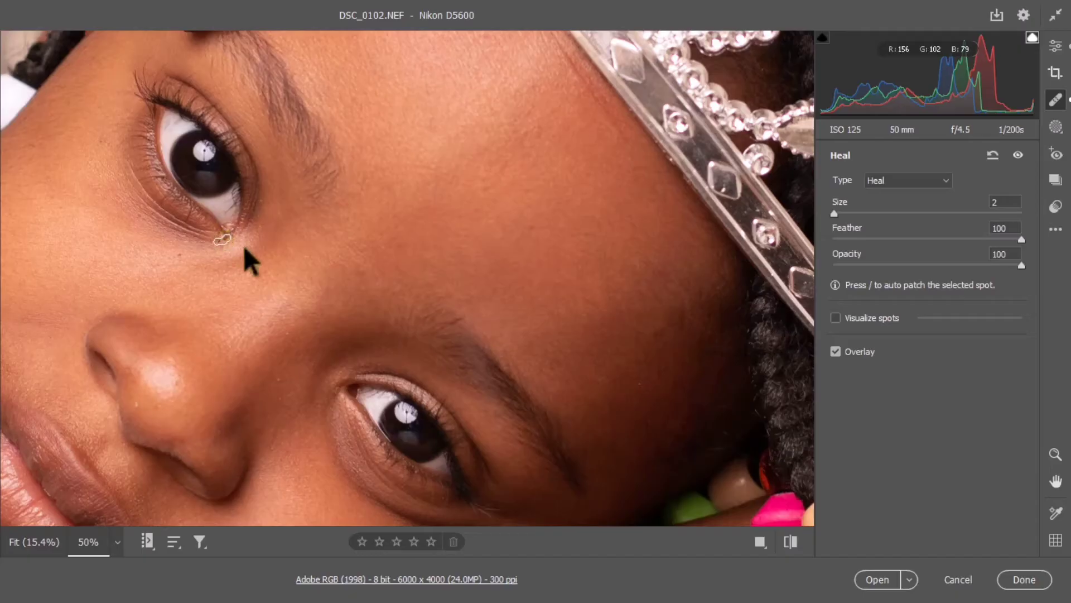
- Heal the spots at the inner corner, beside the outer corner and below the girl's upper eye with the size 2 brush
drag(211, 238, 241, 238)
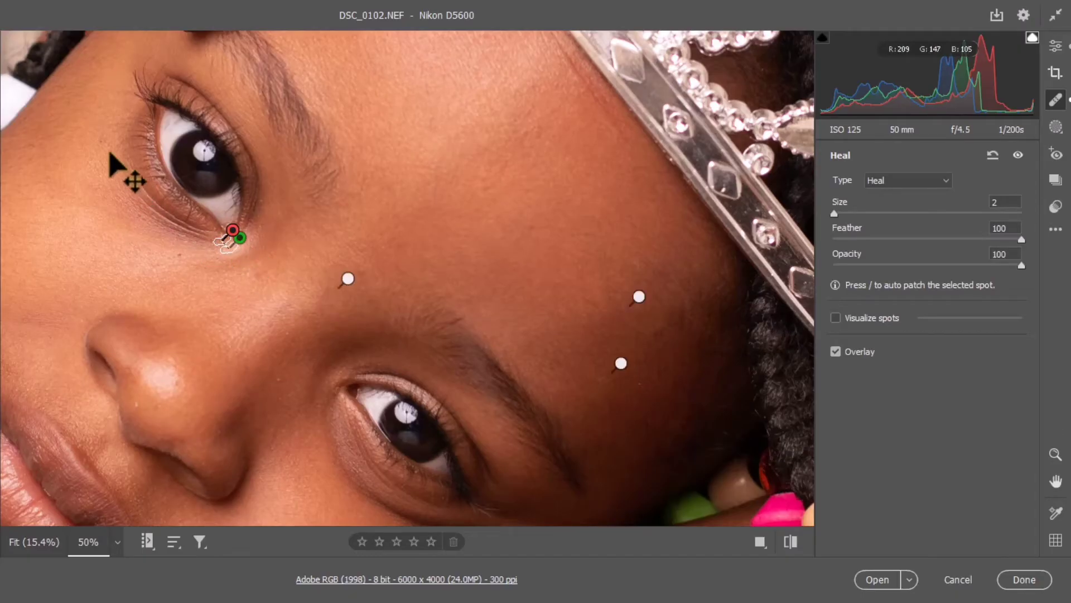
click(107, 143)
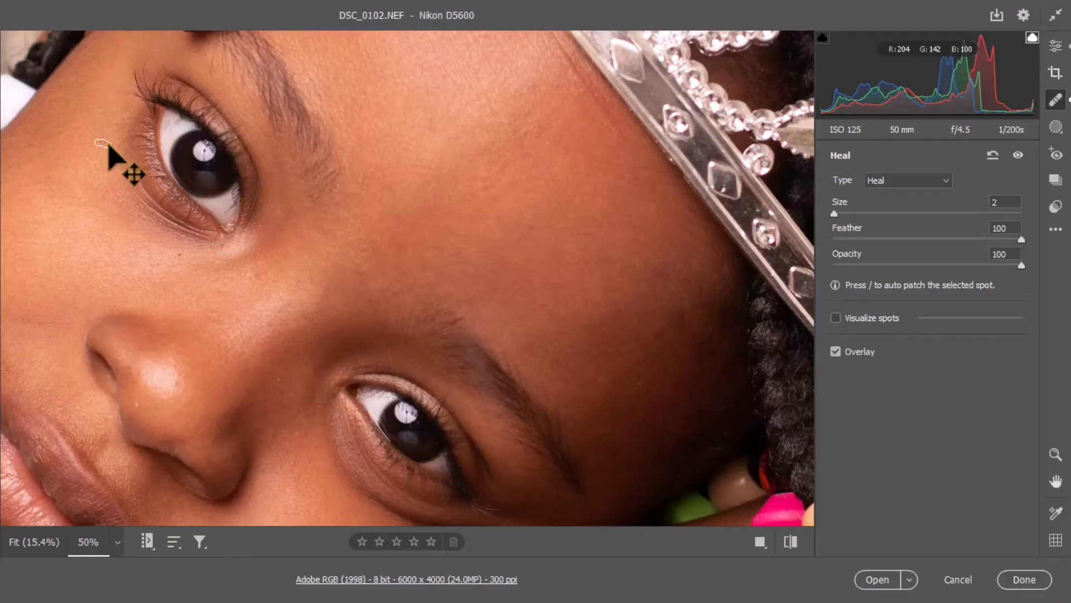
click(180, 254)
key(ctrl+minus)
key(ctrl+minus)
key(ctrl+minus)
key(ctrl+minus)
key(ctrl+minus)
key(ctrl+minus)
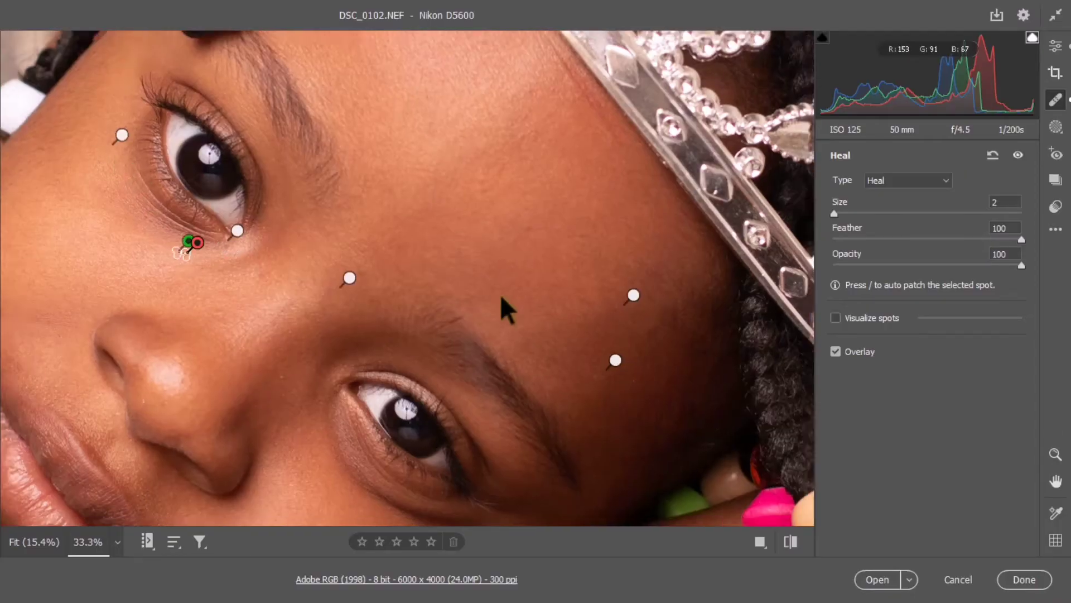
key(ctrl+plus)
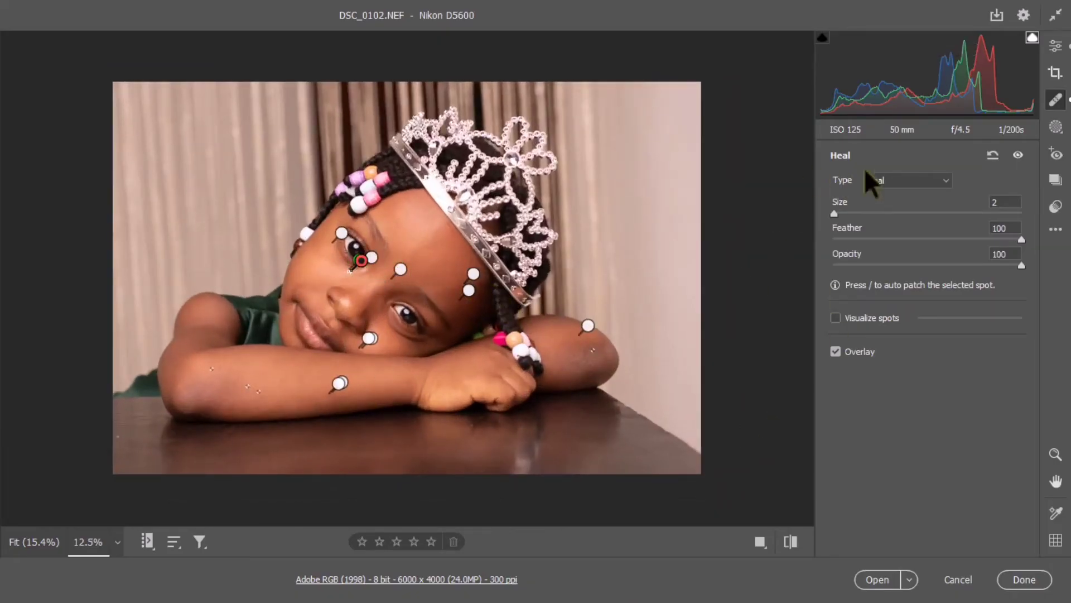
- Try the Medium Contrast point curve on the portrait, settling on the Strong Contrast preset
click(1055, 45)
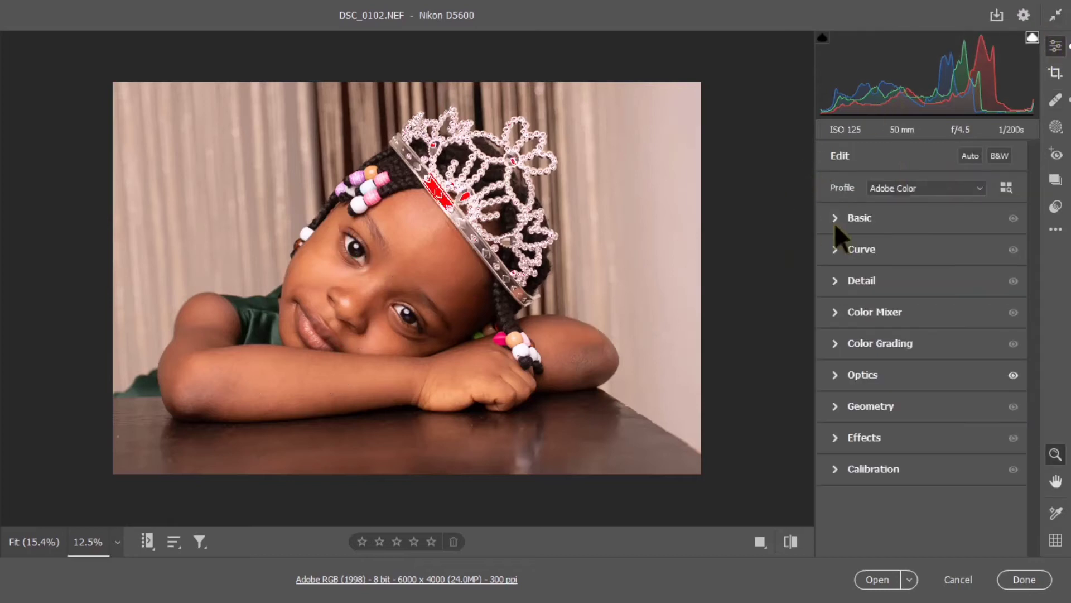
click(838, 248)
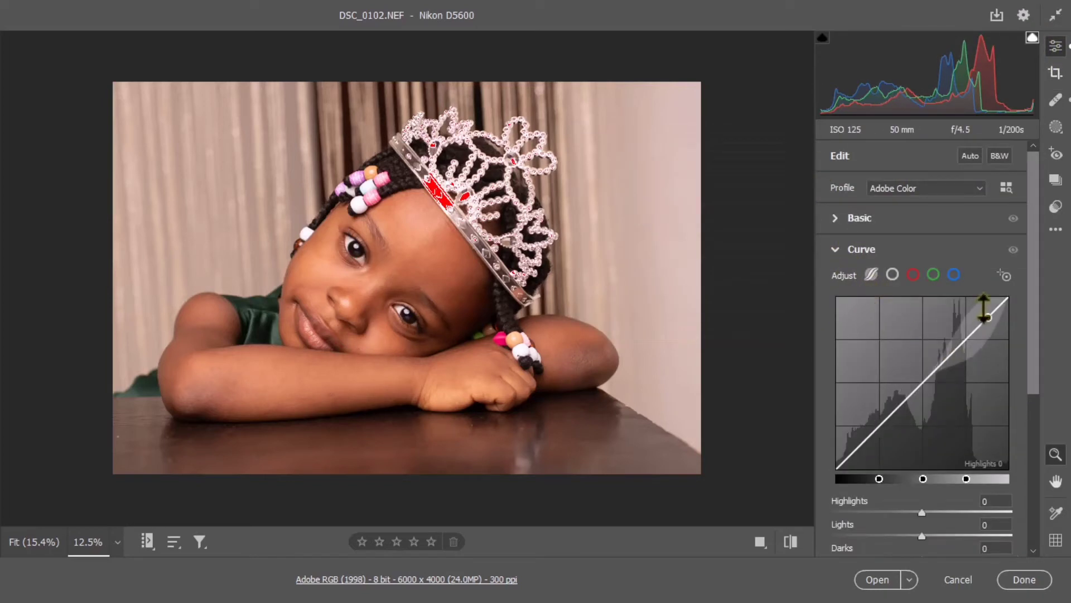
drag(1029, 290, 1034, 333)
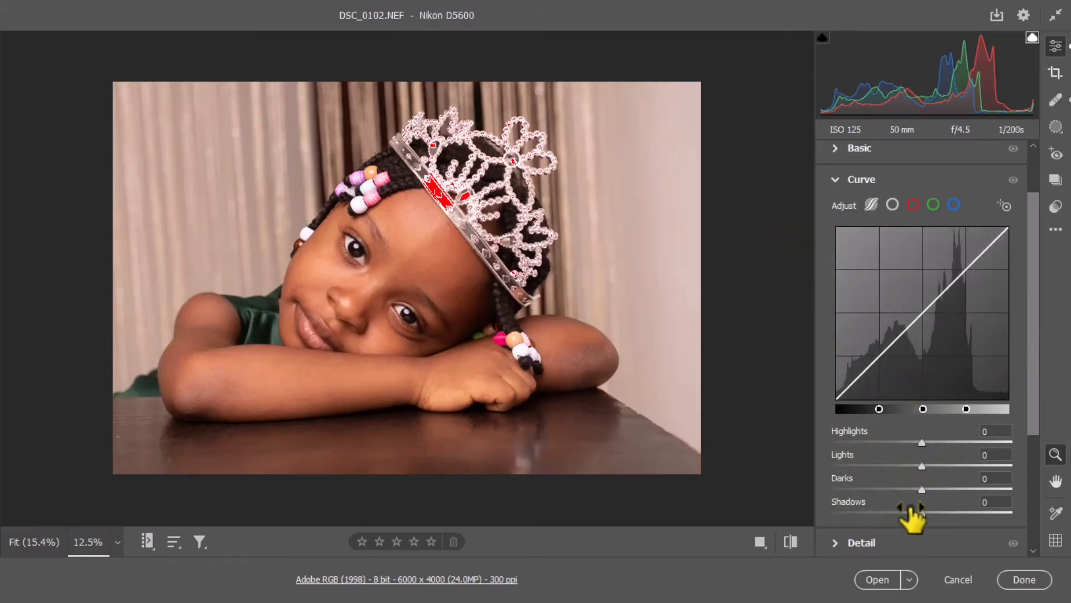
click(892, 205)
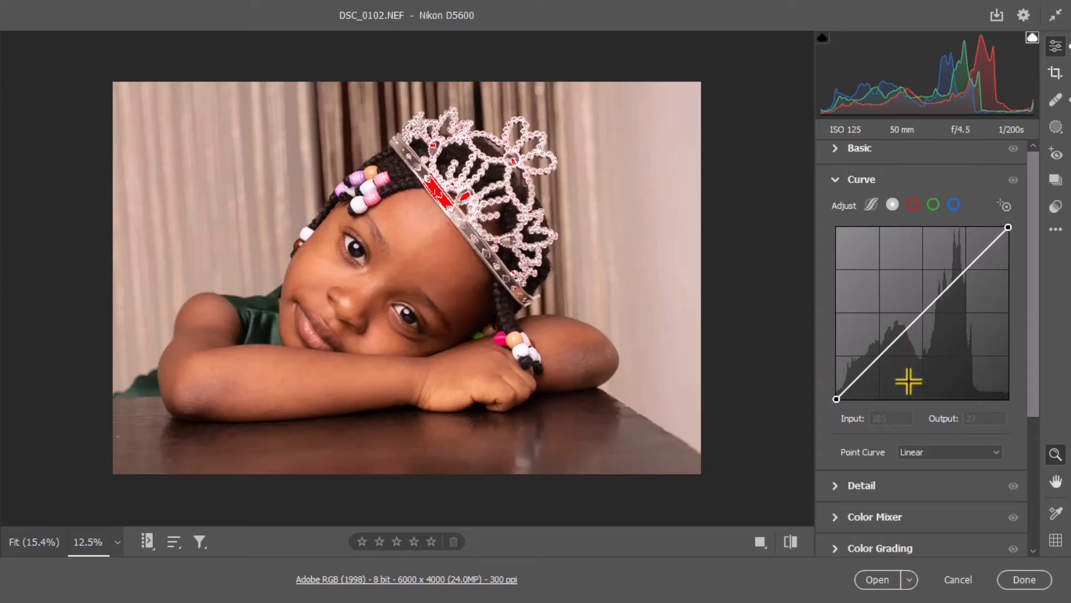
scroll(937, 447, down, 1)
click(977, 418)
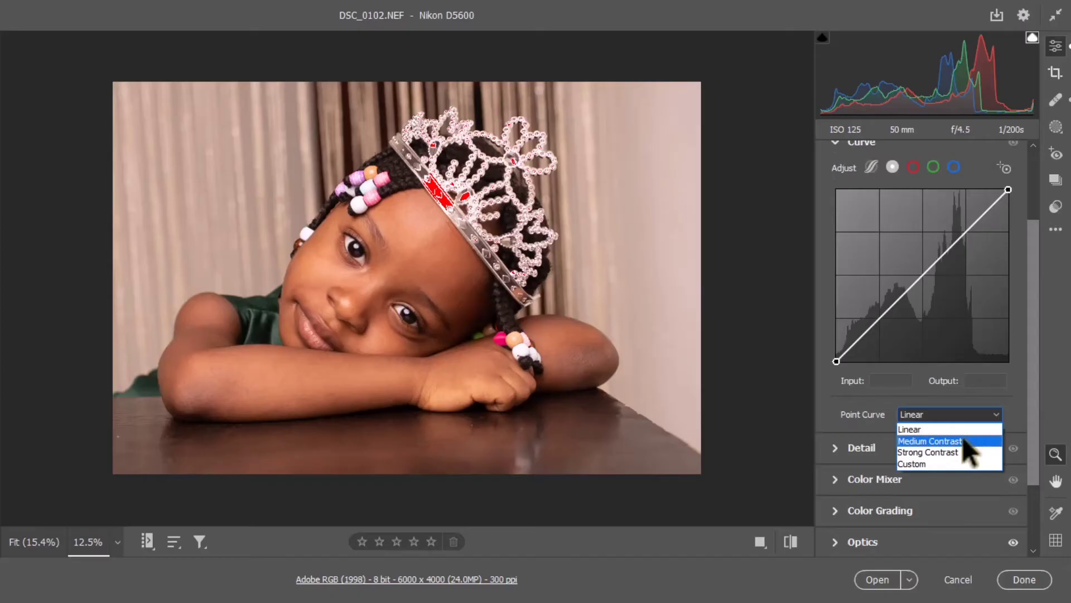
click(965, 442)
click(968, 416)
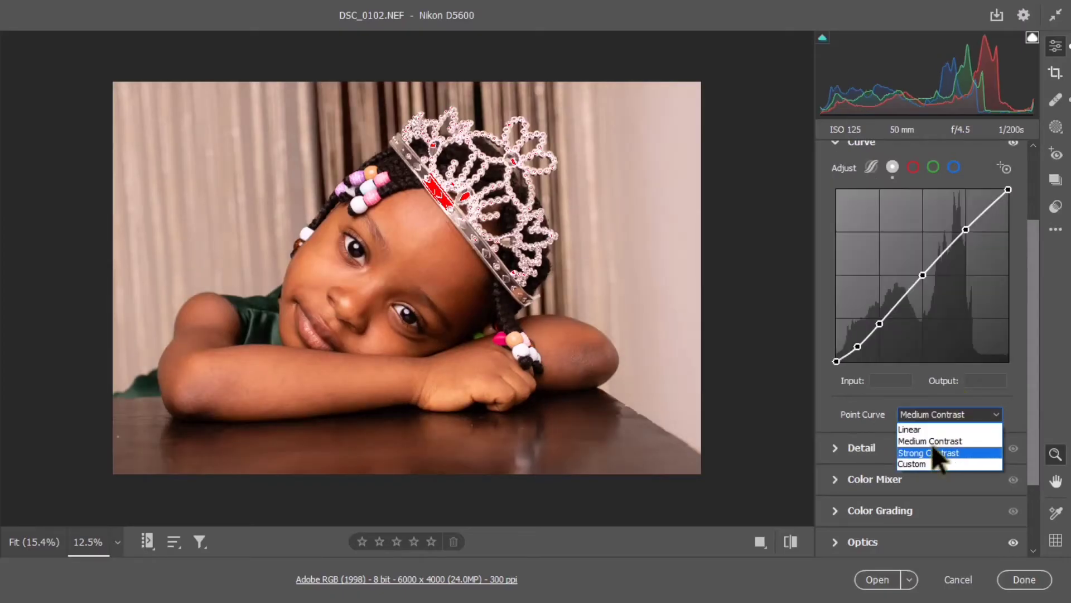
click(937, 453)
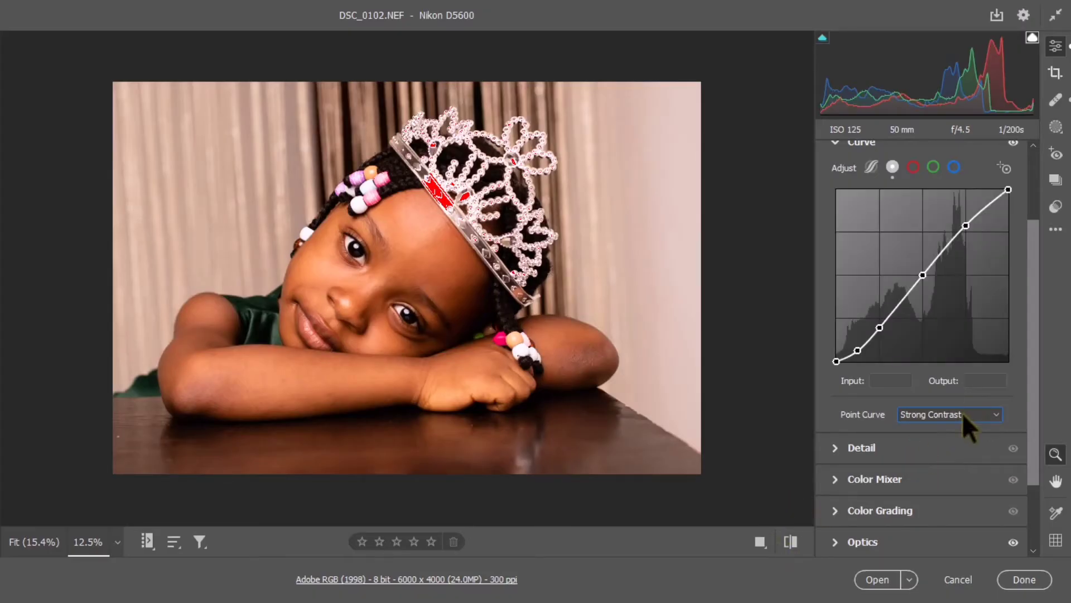
- Compare the portrait with its default settings, both in full view and on the face at 50% zoom
click(793, 541)
click(795, 541)
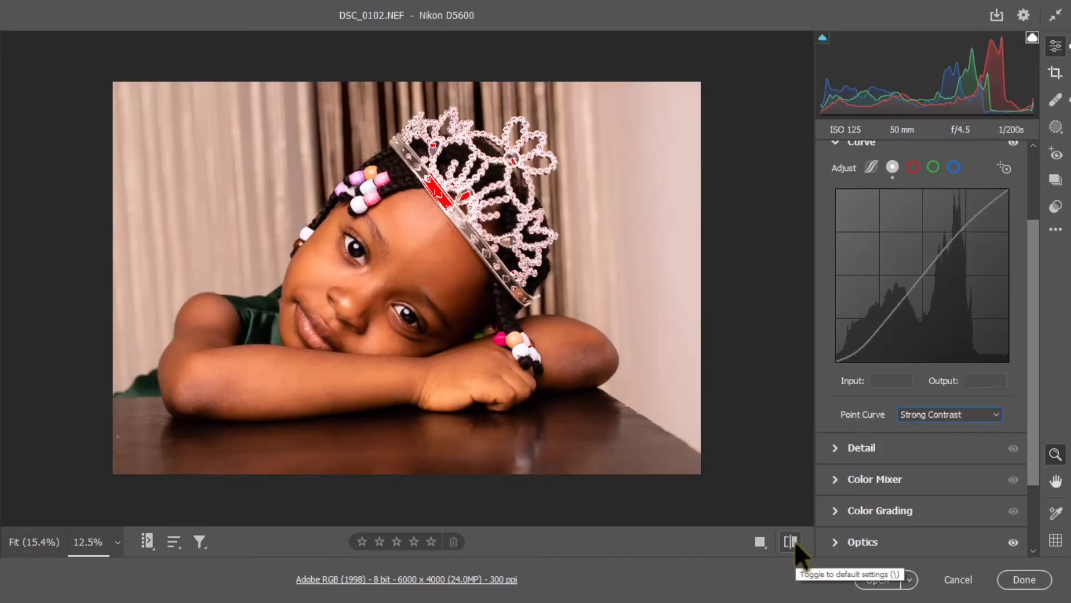
click(793, 541)
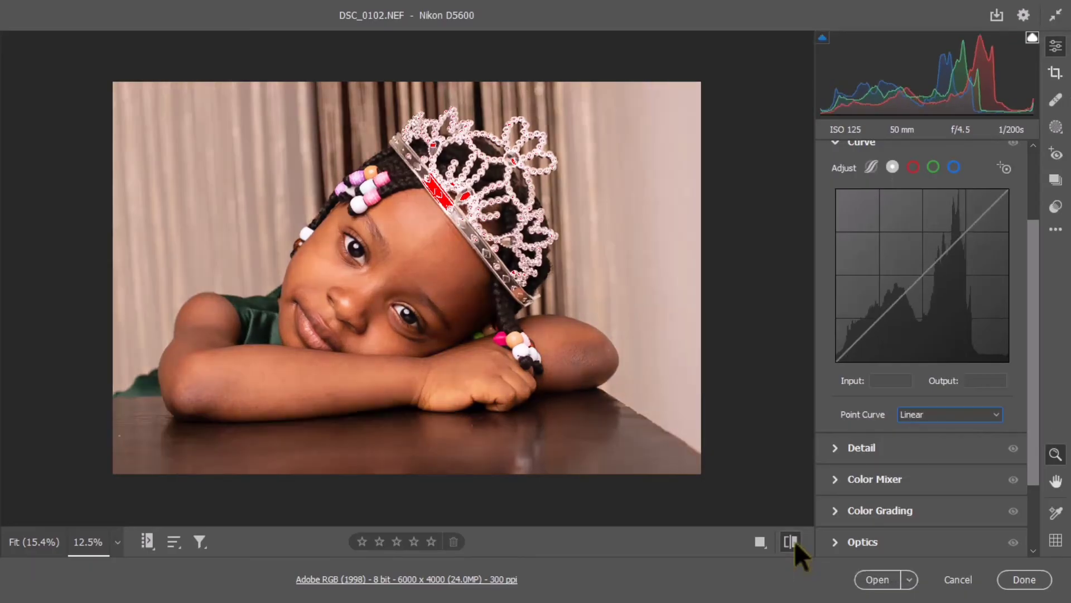
click(793, 541)
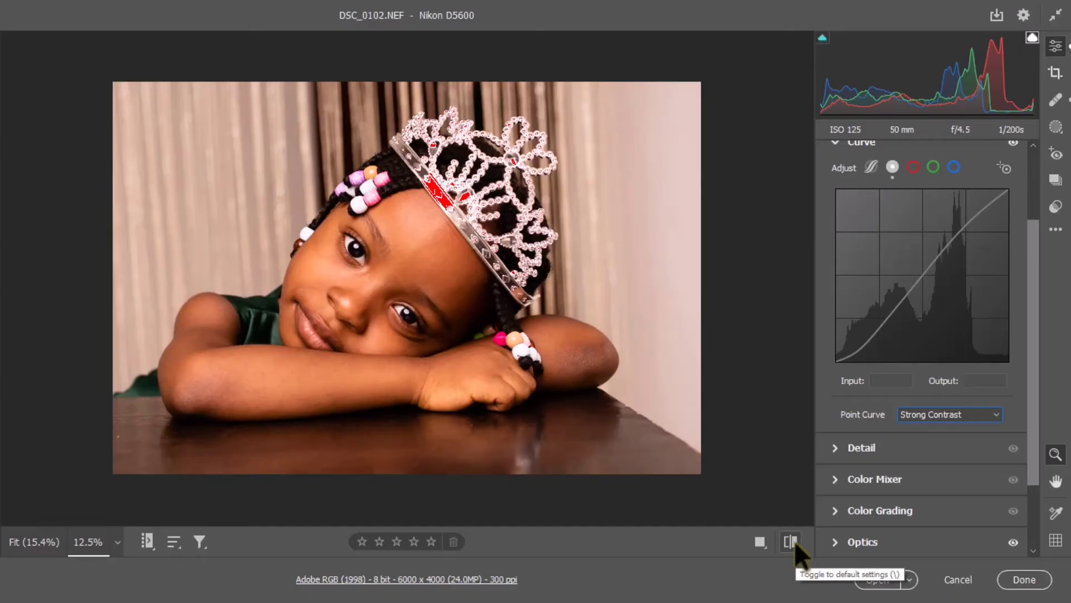
key(ctrl+equal)
key(ctrl+equal)
key(ctrl+equal)
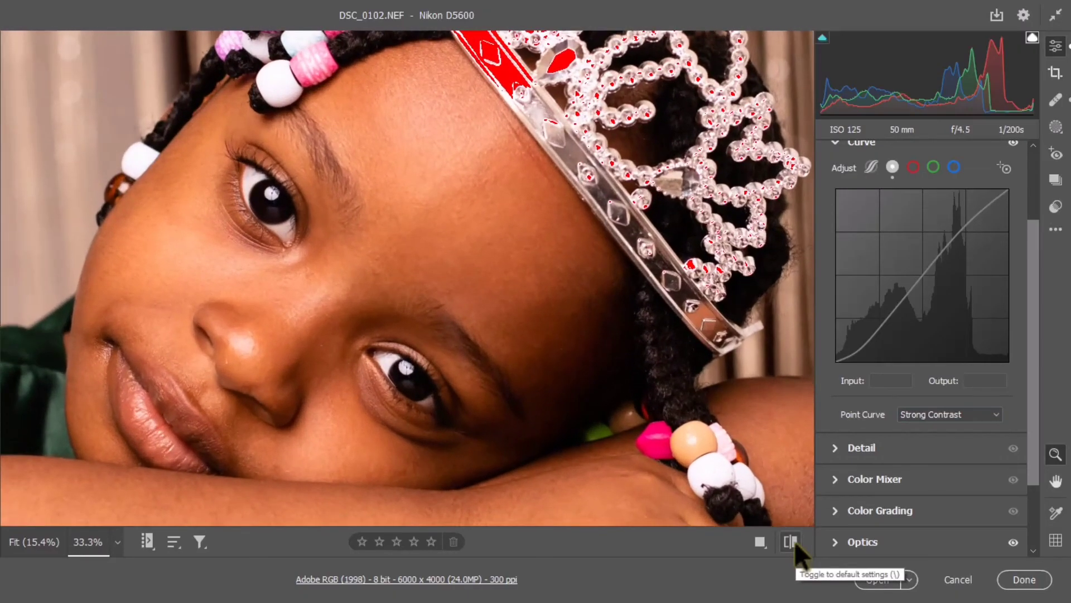
key(ctrl+equal)
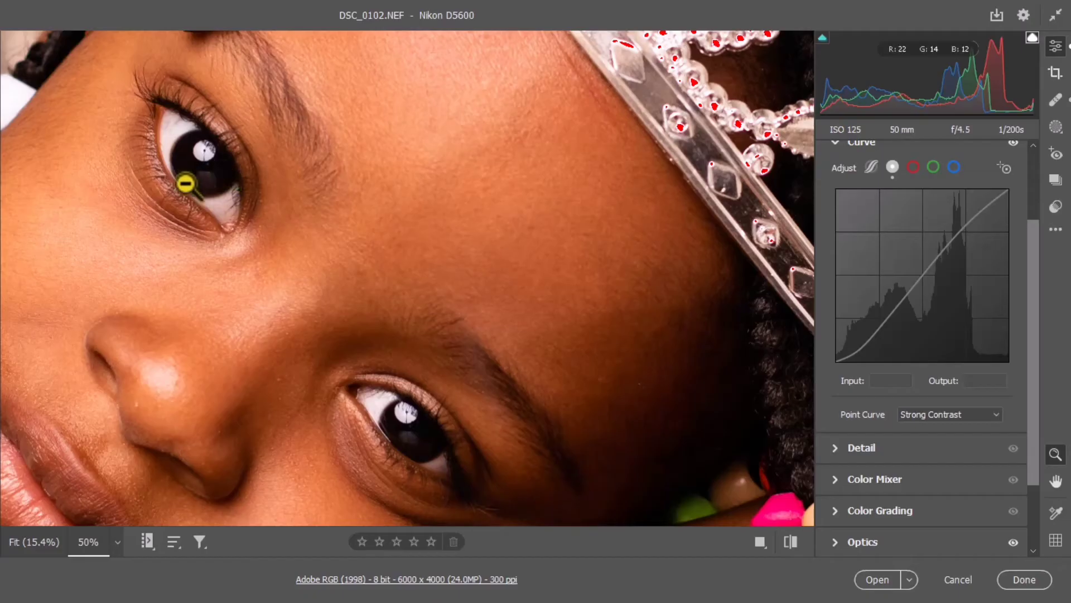
click(792, 542)
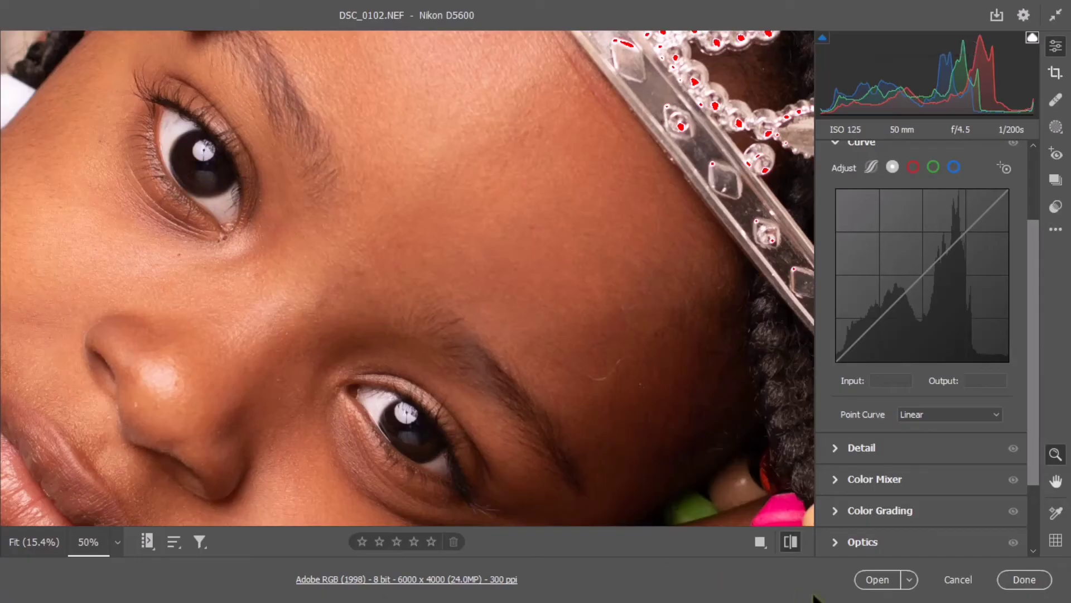
click(793, 541)
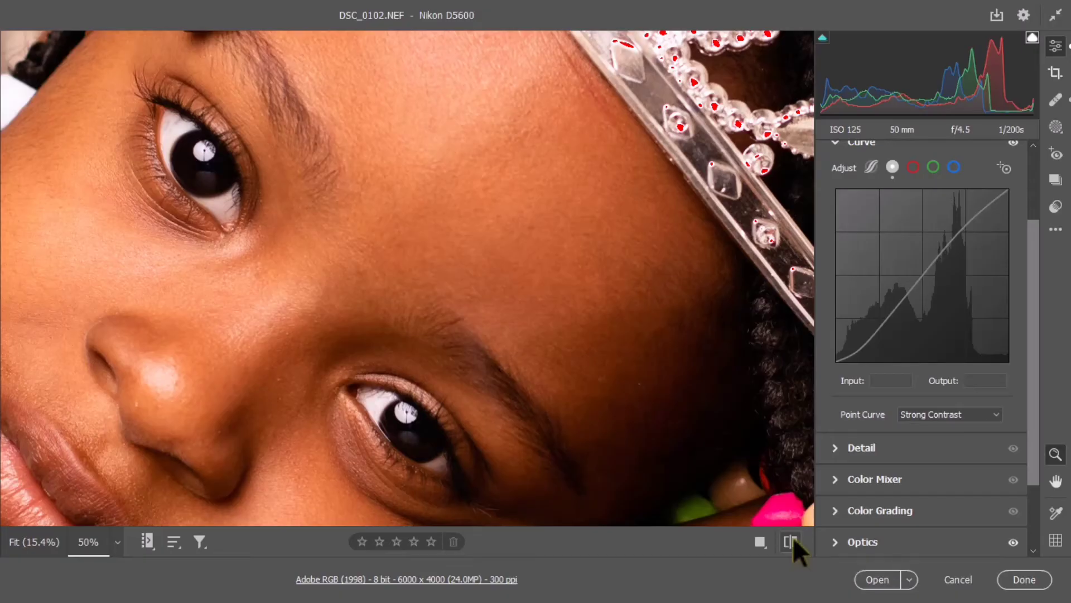
key(ctrl+minus)
key(ctrl+minus)
key(ctrl+minus)
key(ctrl+minus)
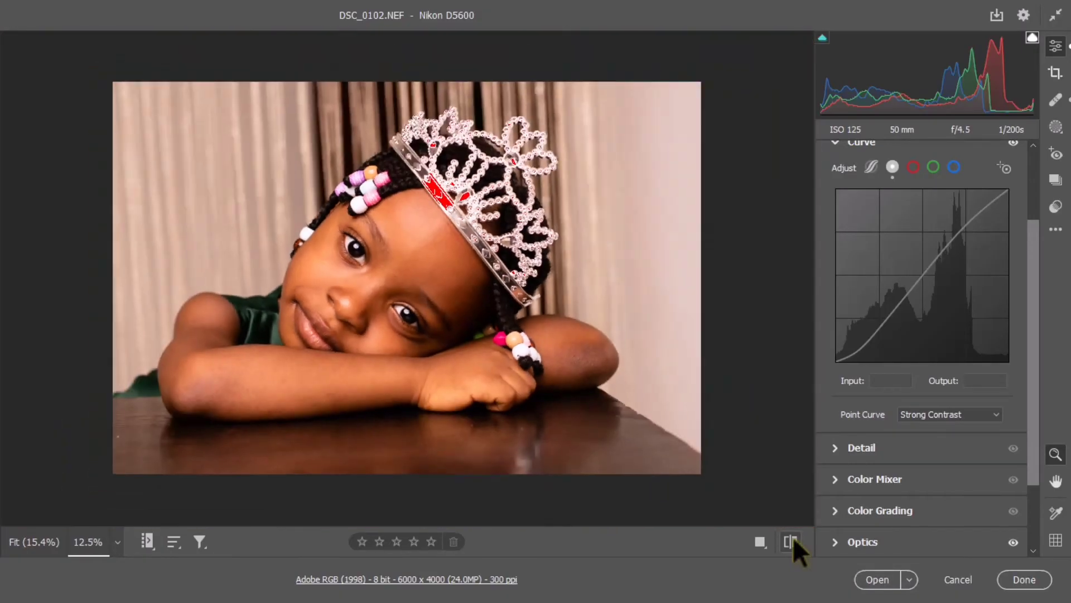
- Straighten the portrait with an automatic Upright geometry correction
scroll(861, 262, up, 3)
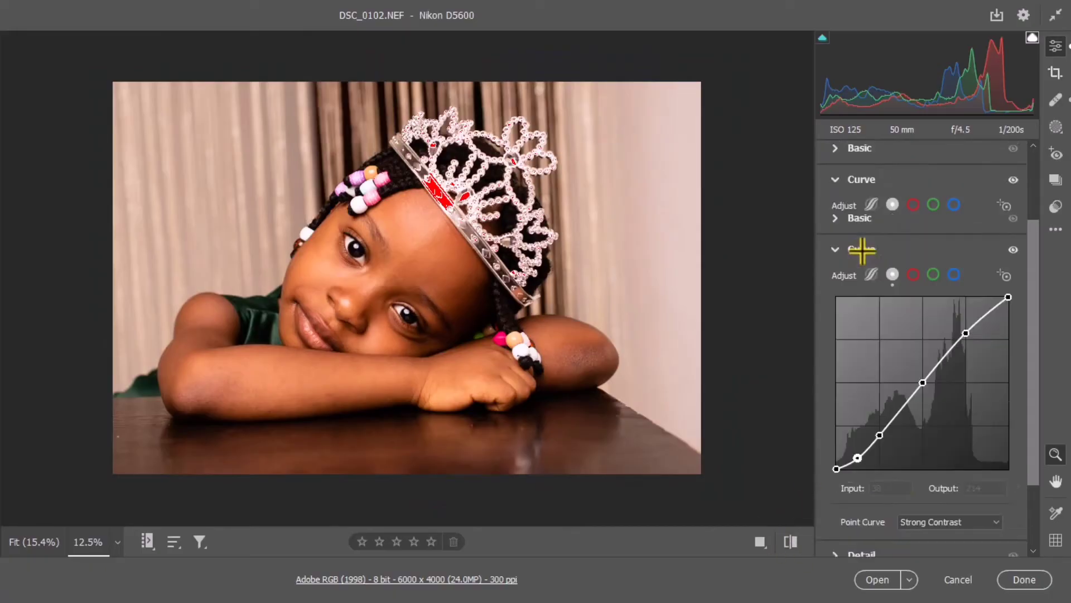
click(838, 249)
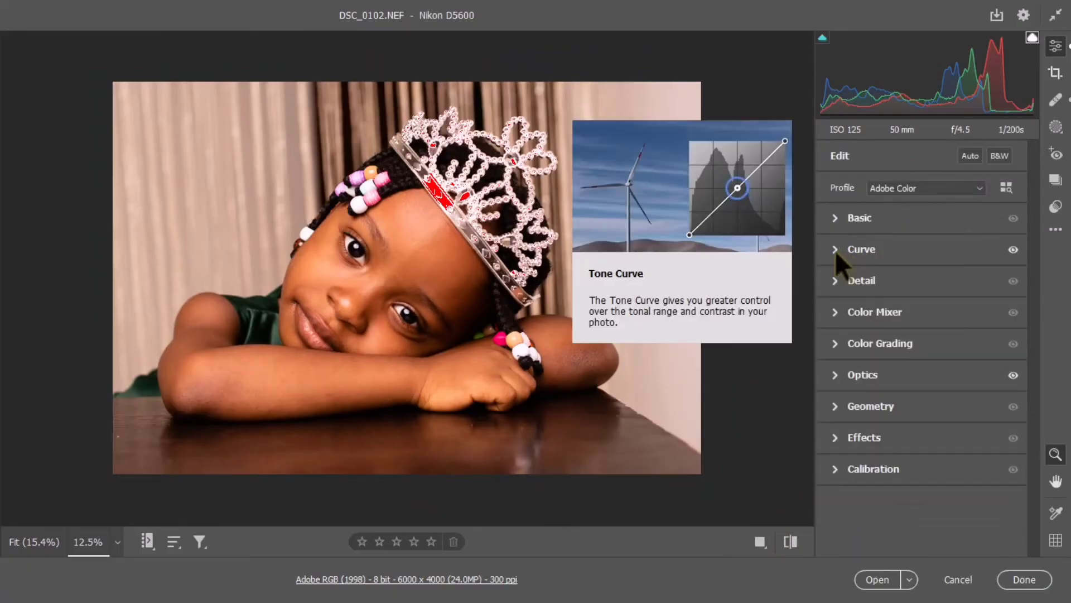
click(838, 404)
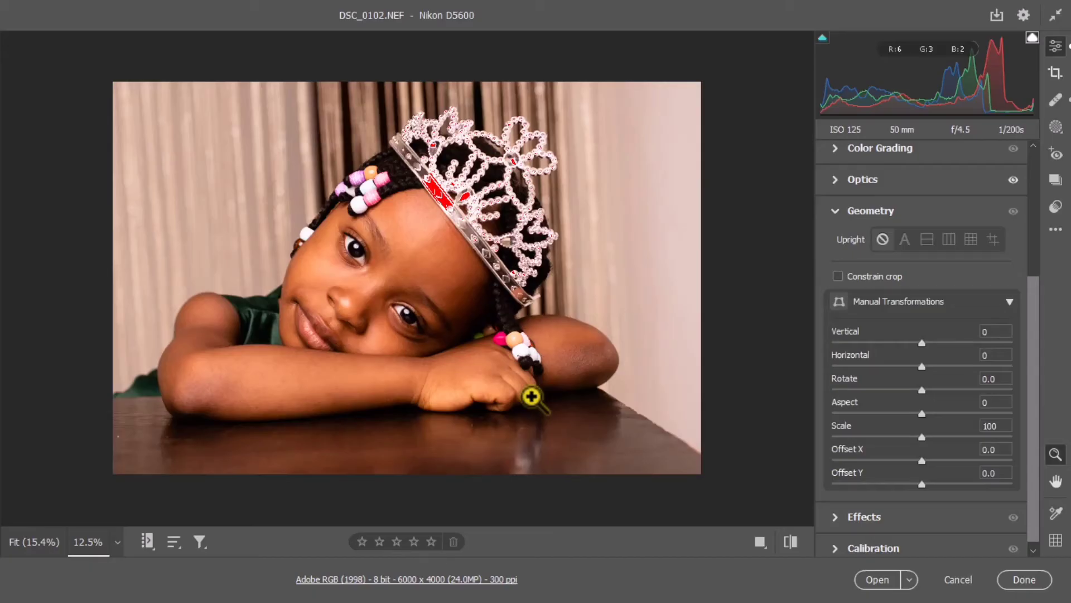
click(926, 237)
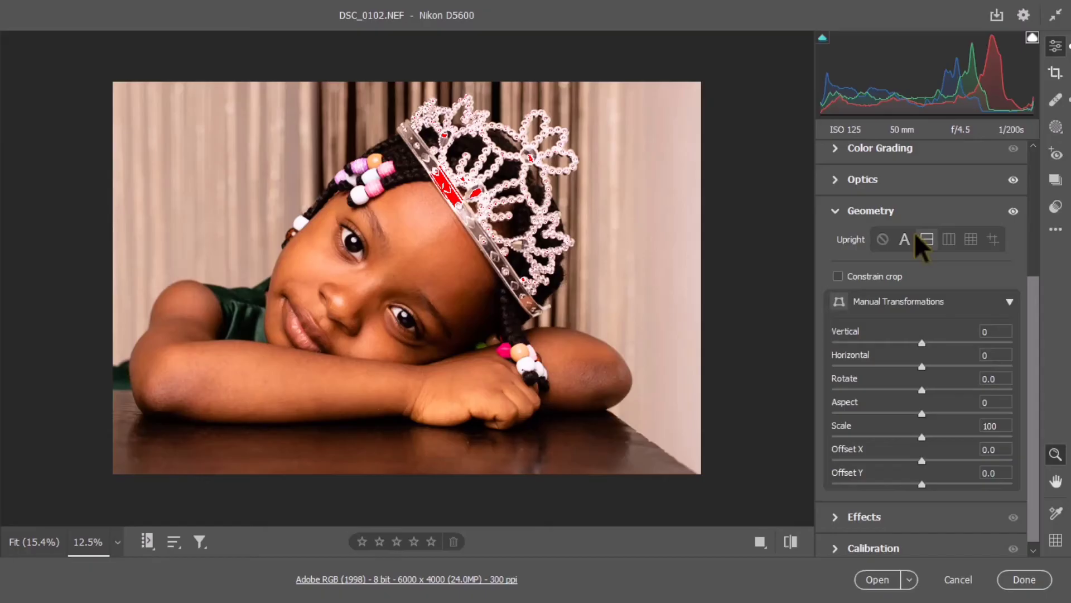
click(833, 211)
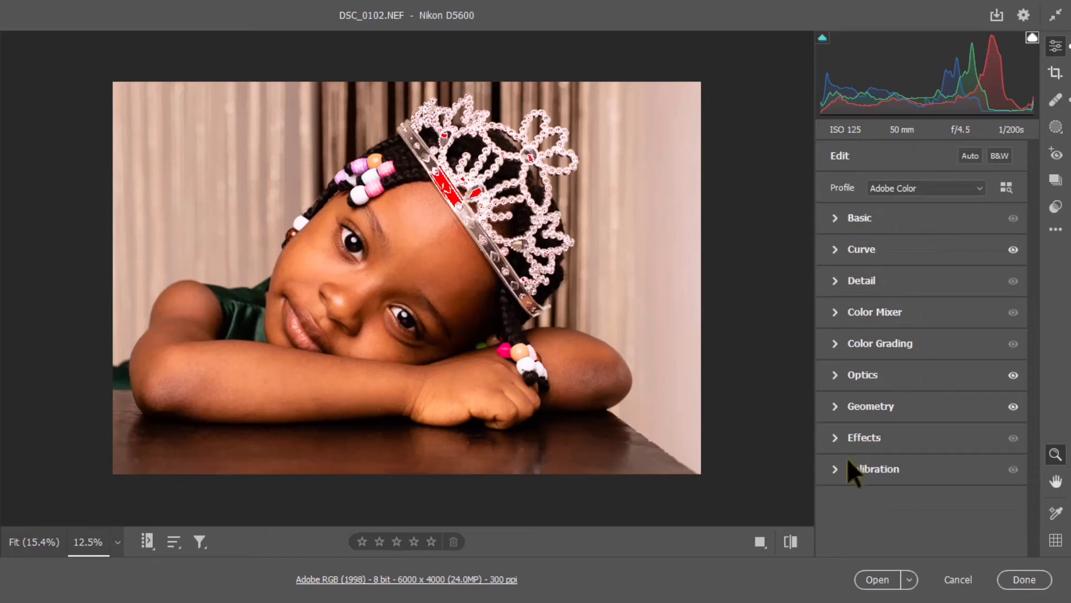
- Raise the Blue Primary saturation in the camera calibration to about +13
click(837, 468)
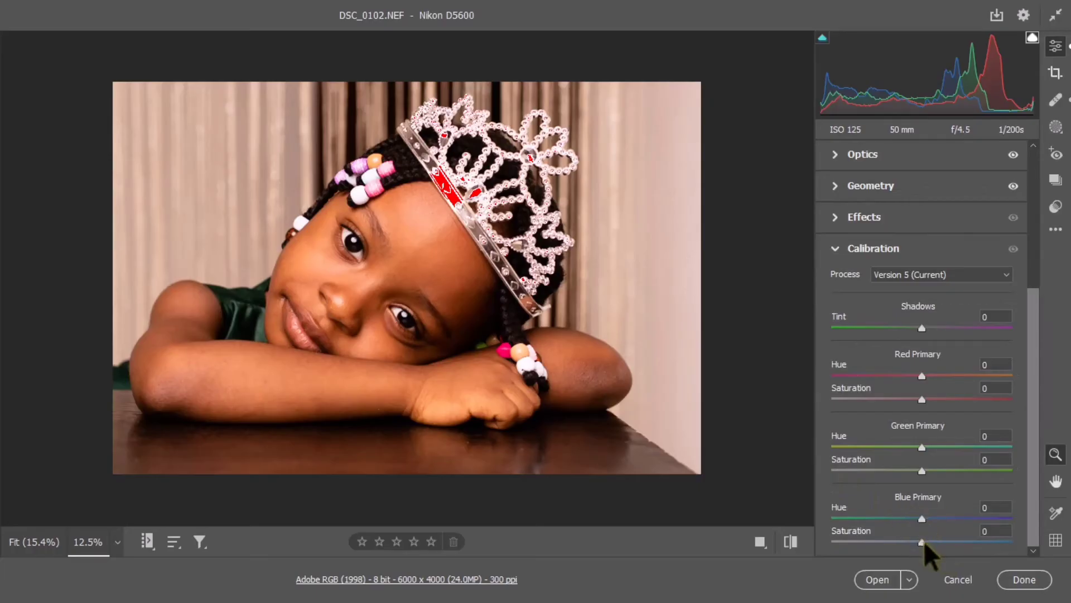
drag(924, 540, 935, 541)
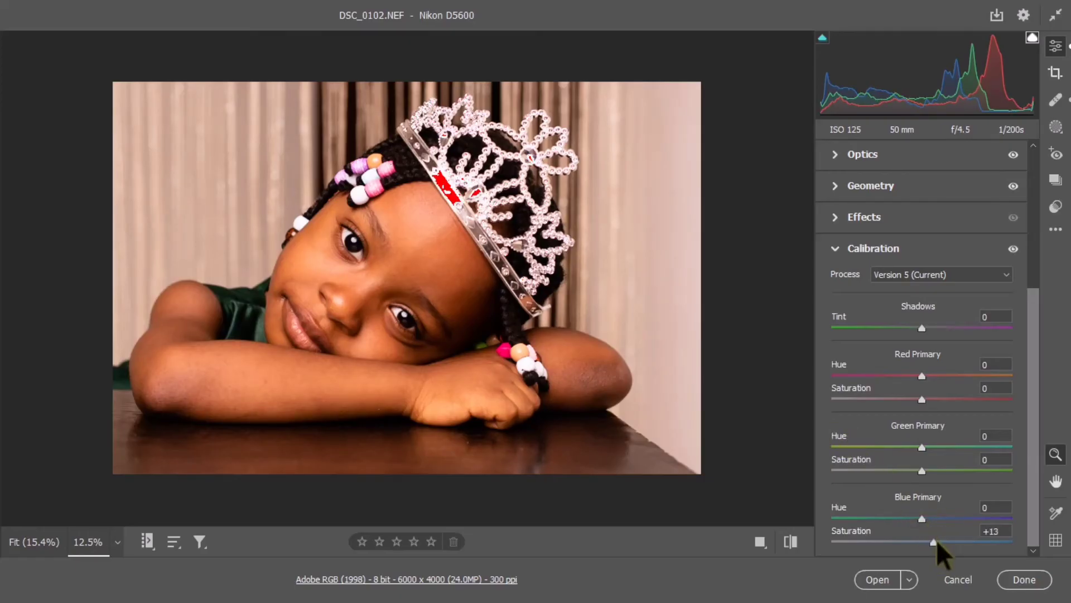
drag(936, 540, 938, 540)
click(836, 247)
- Adjust the basic tone and colour to Highlights -12, Exposure +0.10 and Vibrance +9
click(836, 217)
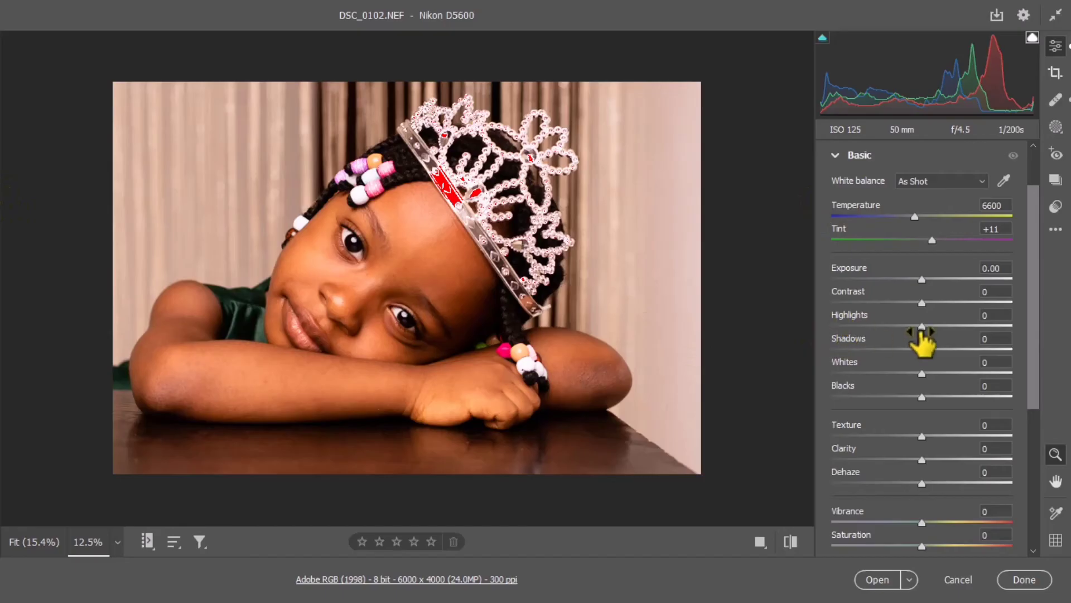
drag(919, 325, 910, 328)
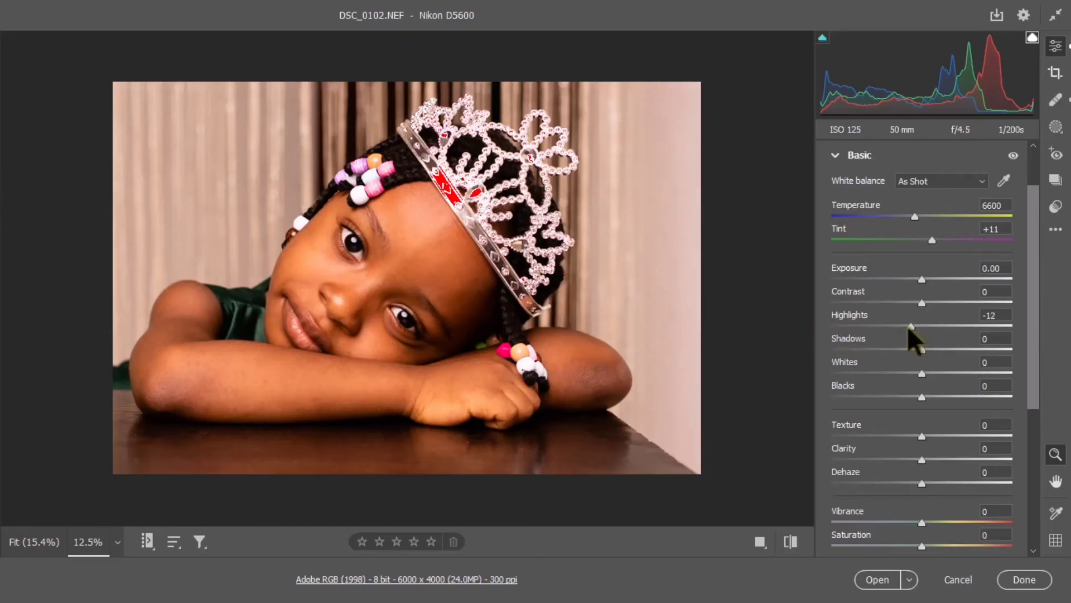
drag(923, 279, 925, 280)
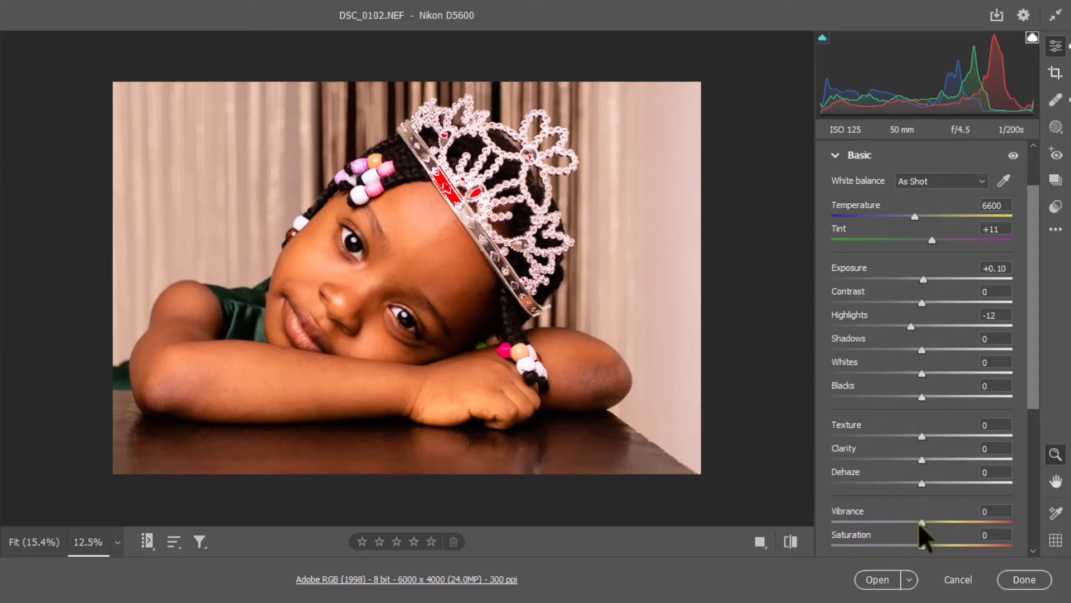
drag(922, 522, 934, 529)
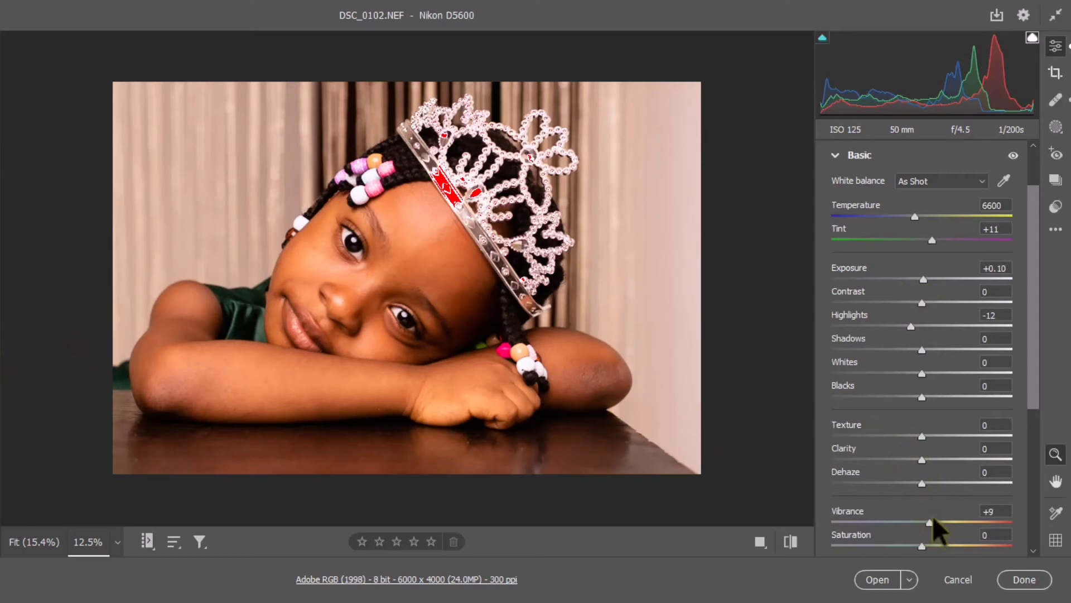
- Set Clarity to +2 and check the girl's face up close
scroll(922, 438, down, 1)
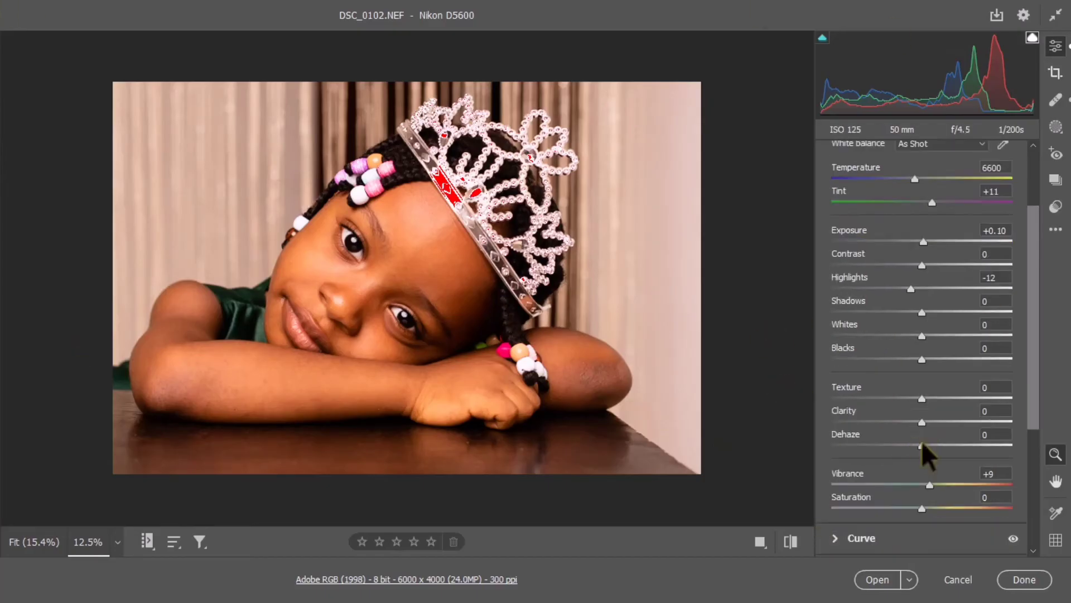
drag(921, 418, 923, 417)
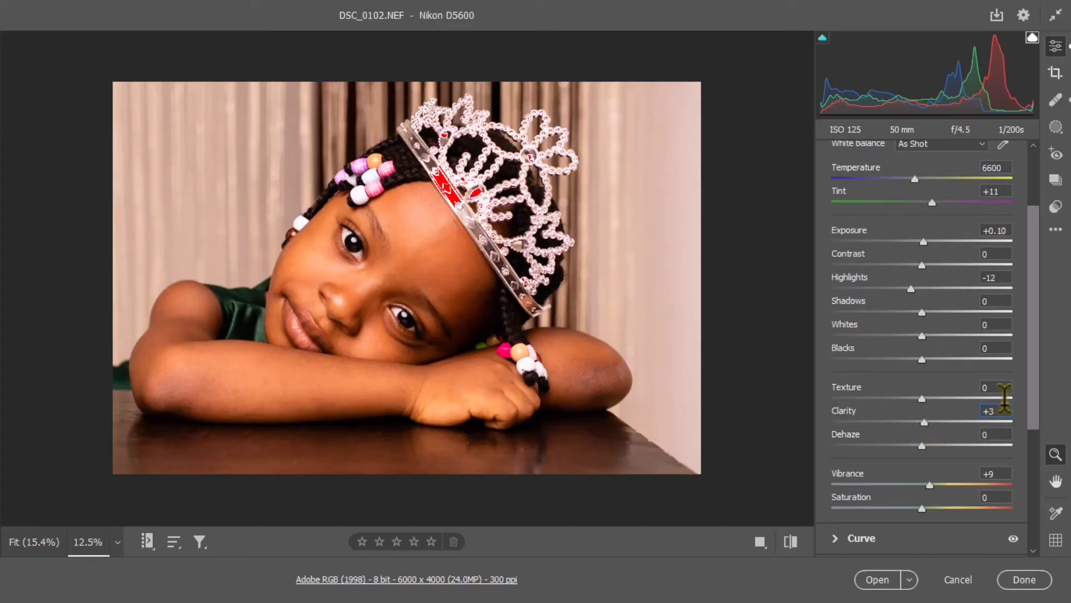
key(BackSpace)
text(2)
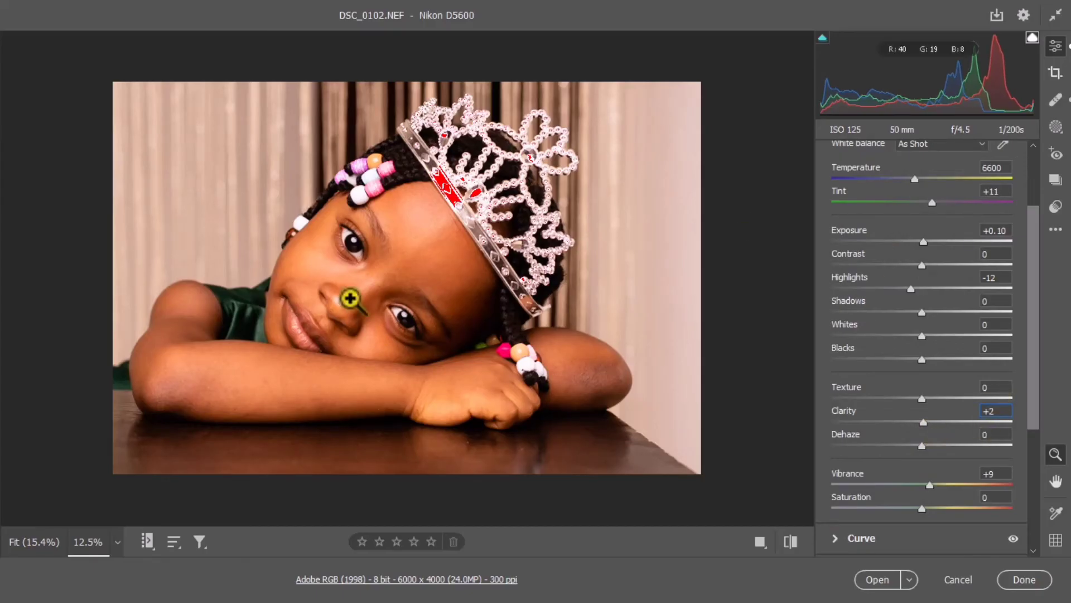
mouse_move(347, 294)
mouse_down()
mouse_move(425, 355)
mouse_move(359, 296)
mouse_up()
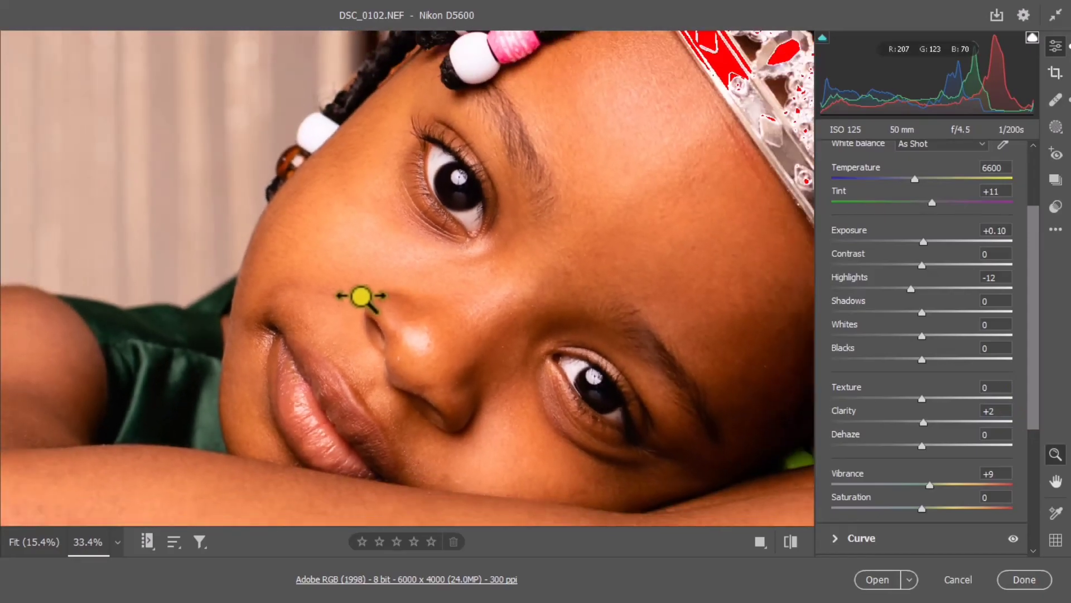
click(416, 268)
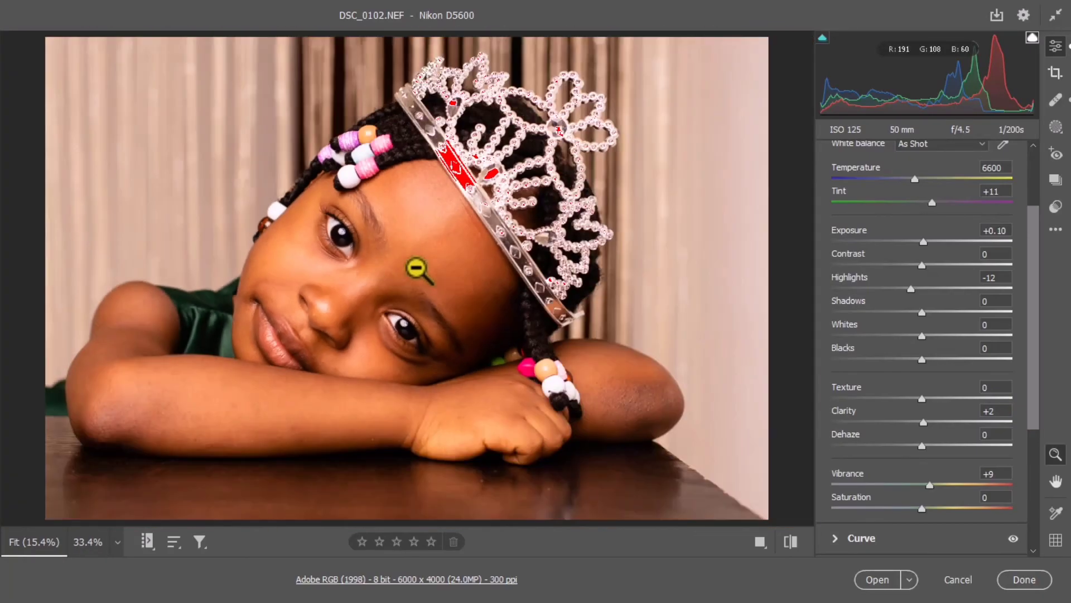
- Compare the whole edited portrait with its default settings to examine the effect of the adjustments so far
click(416, 268)
drag(416, 268, 403, 256)
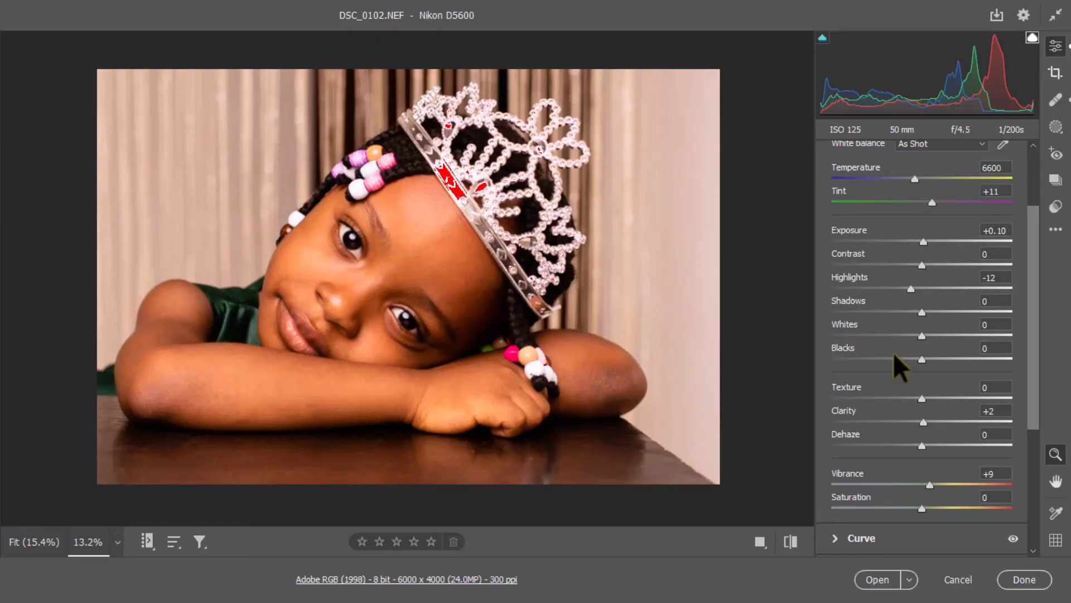
click(791, 541)
click(793, 541)
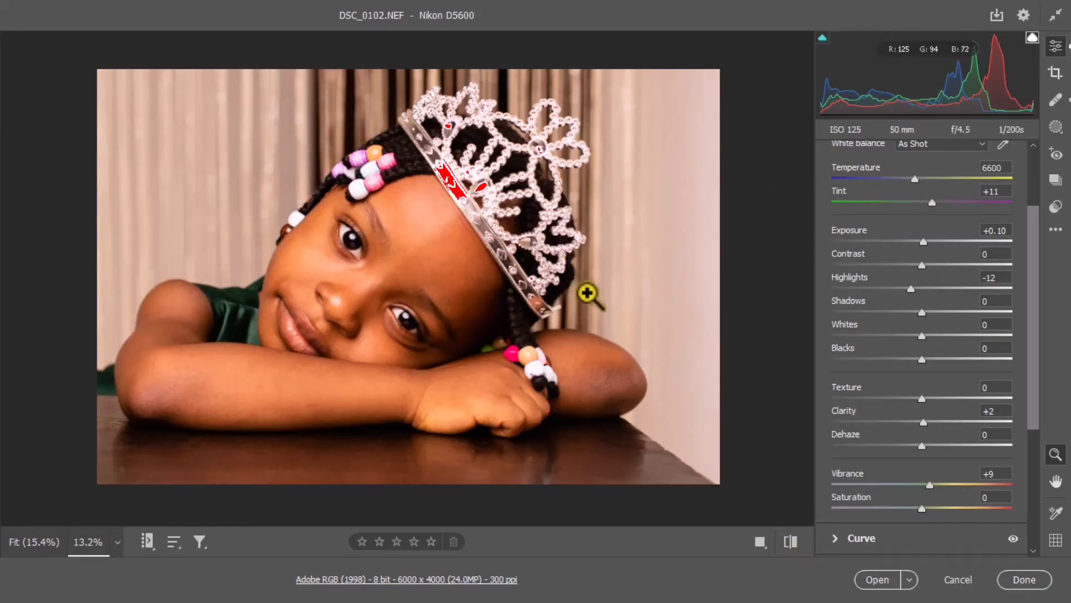
click(796, 541)
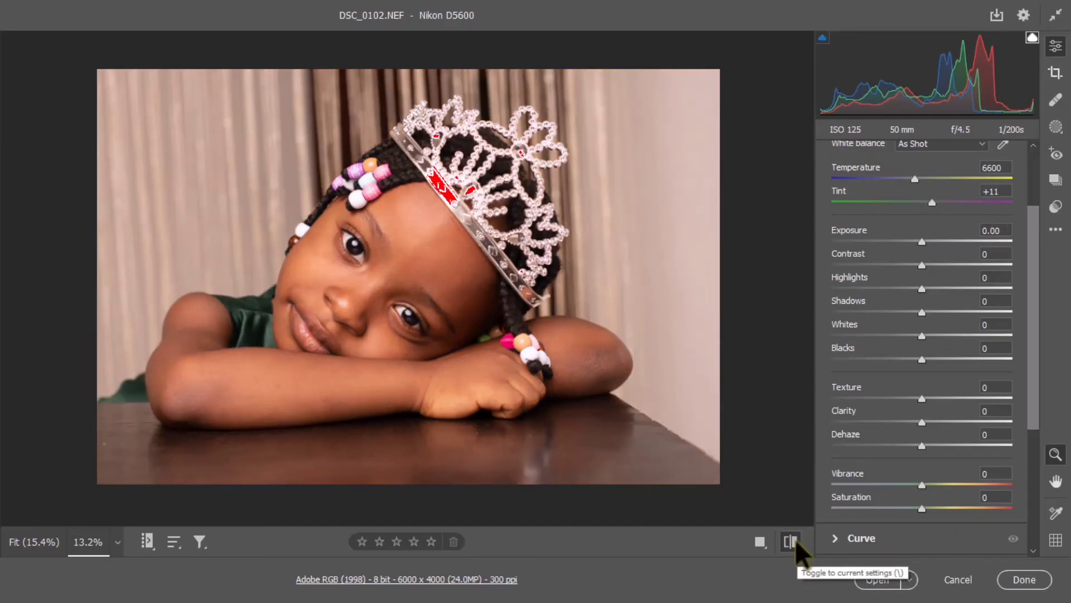
click(795, 542)
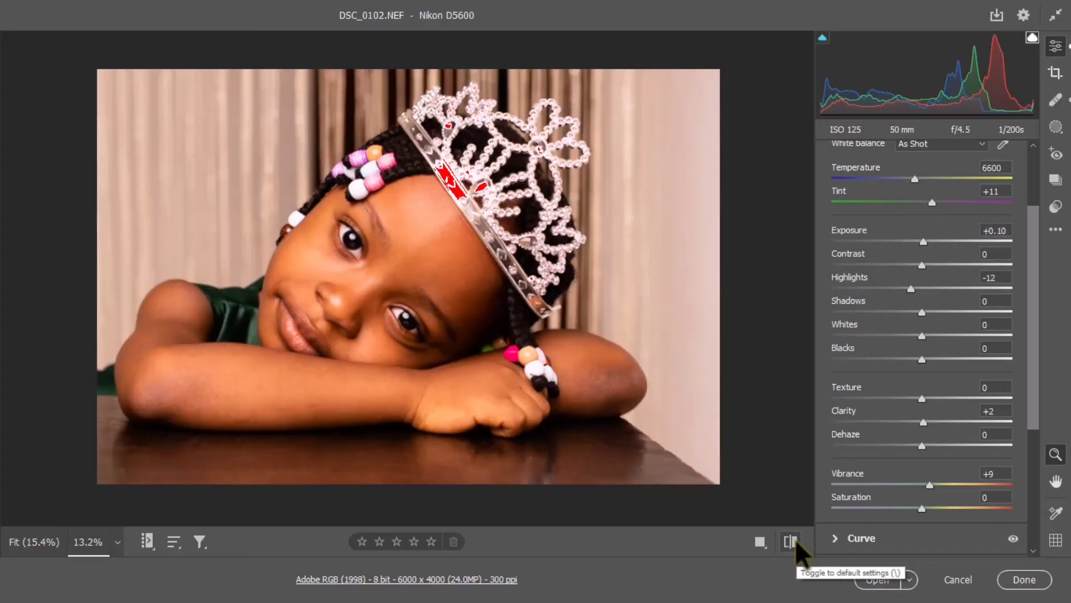
click(796, 542)
click(795, 542)
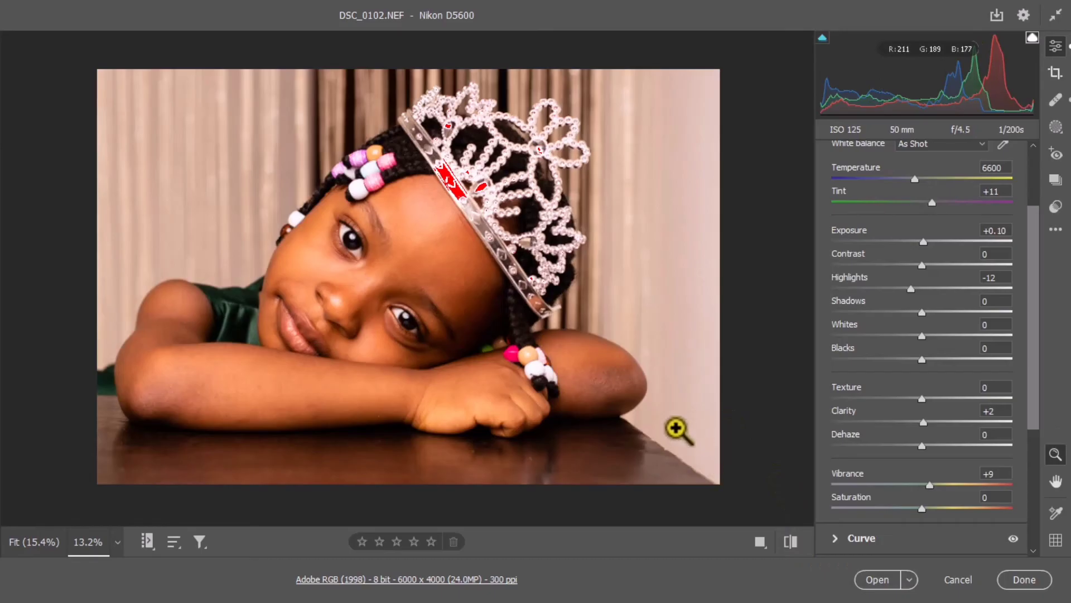
- Set the portrait's white balance to Daylight and compare the new colours with the default settings
scroll(960, 318, up, 3)
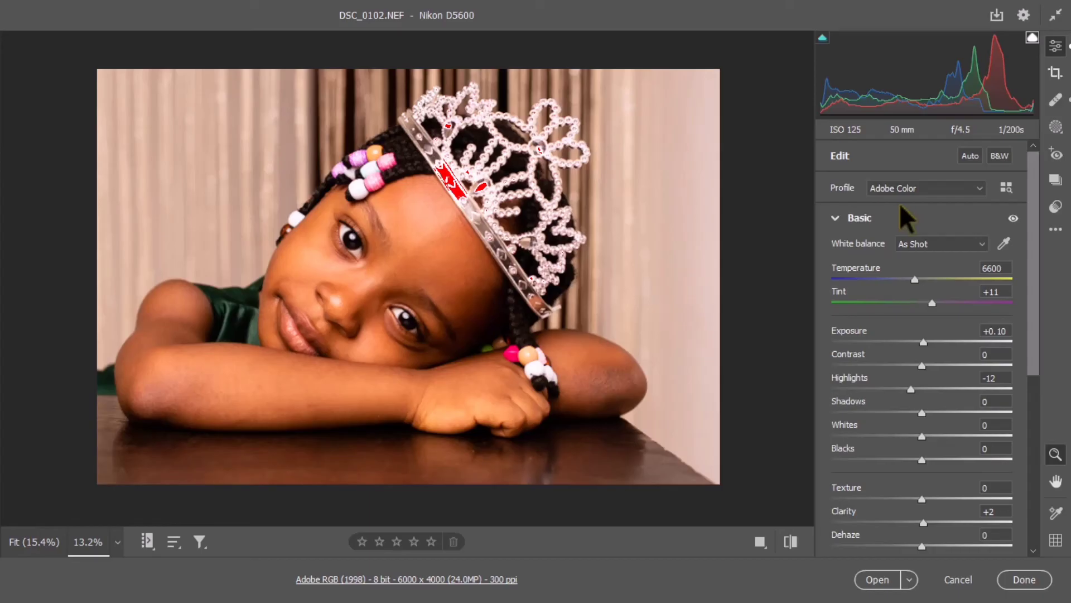
click(943, 251)
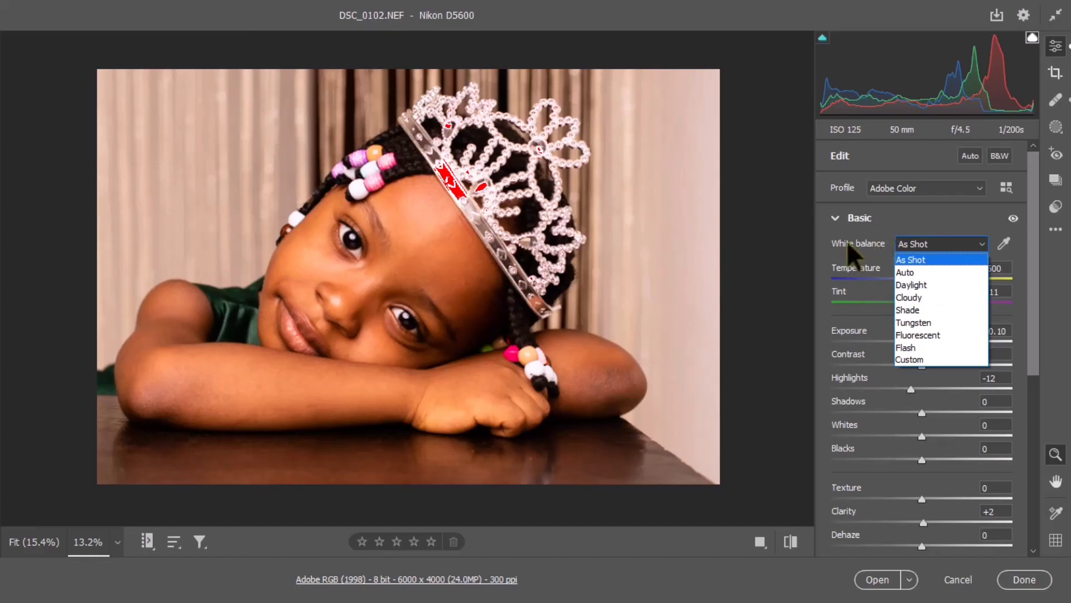
click(948, 284)
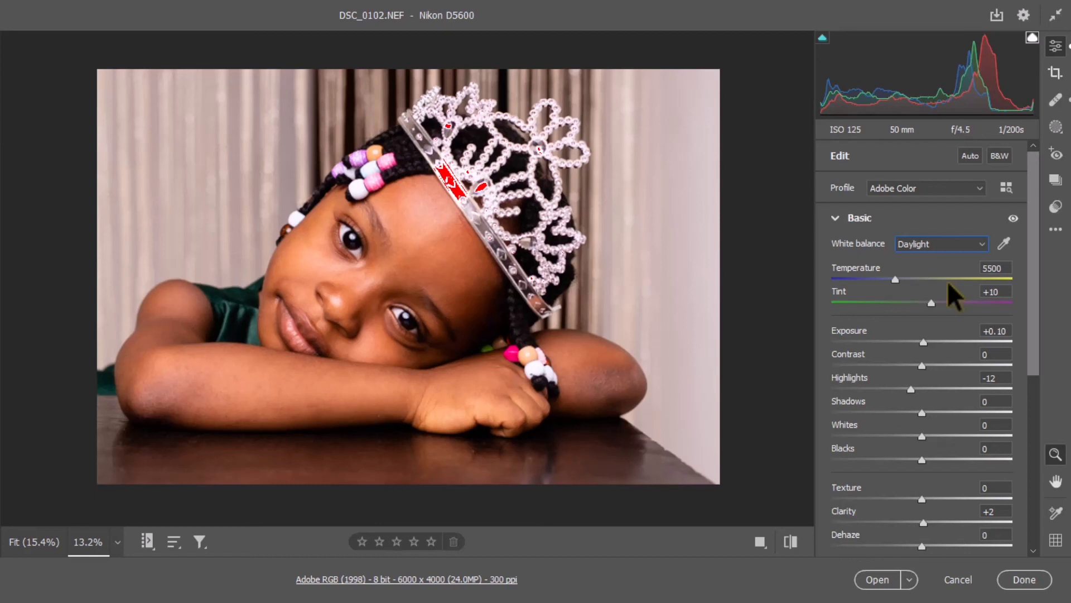
click(796, 542)
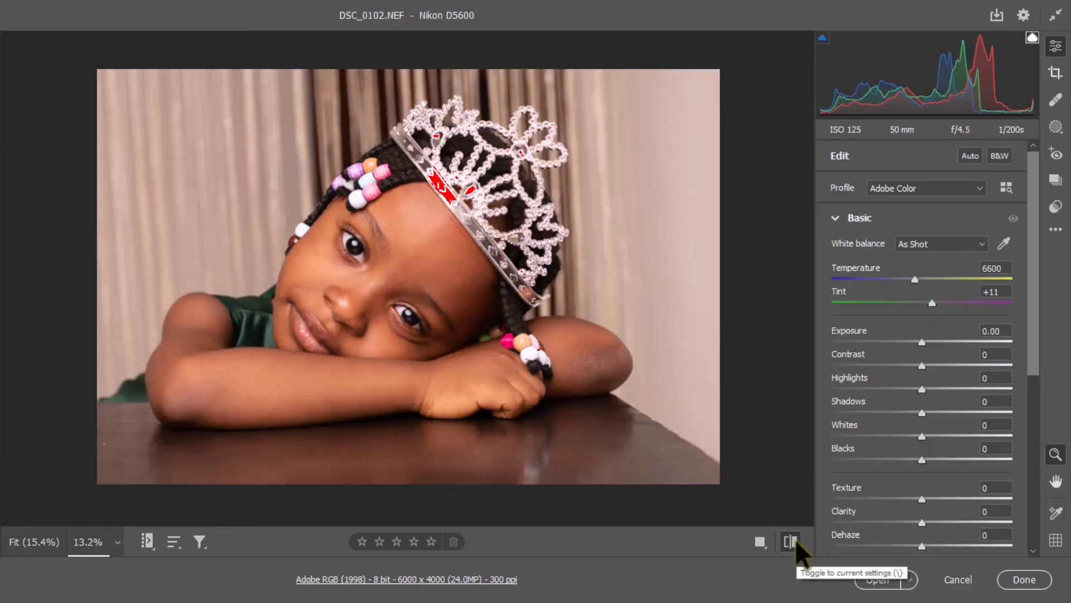
click(796, 542)
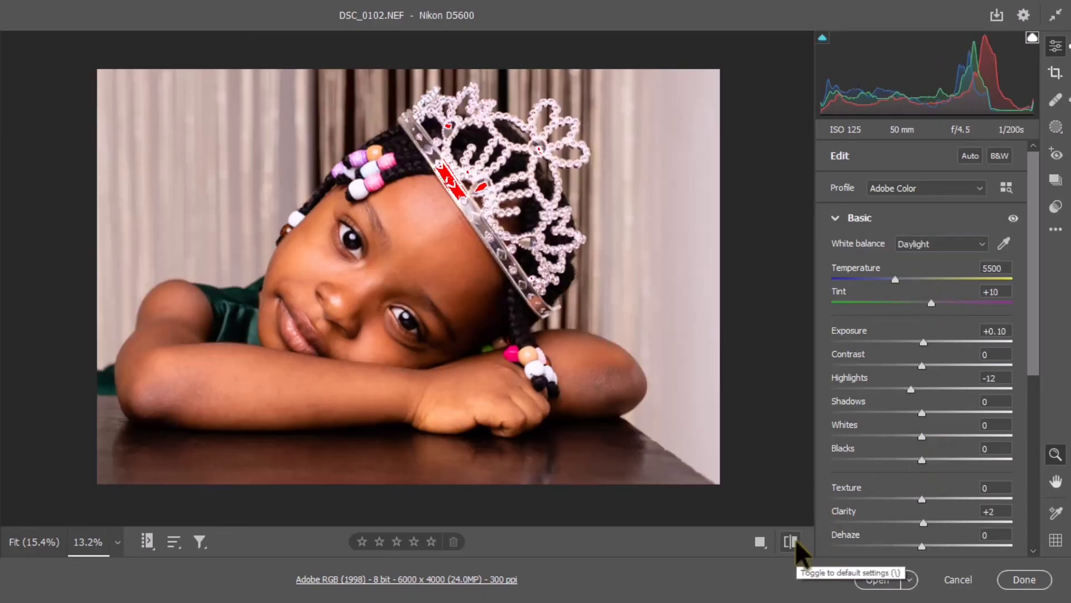
click(796, 543)
click(796, 542)
click(796, 542)
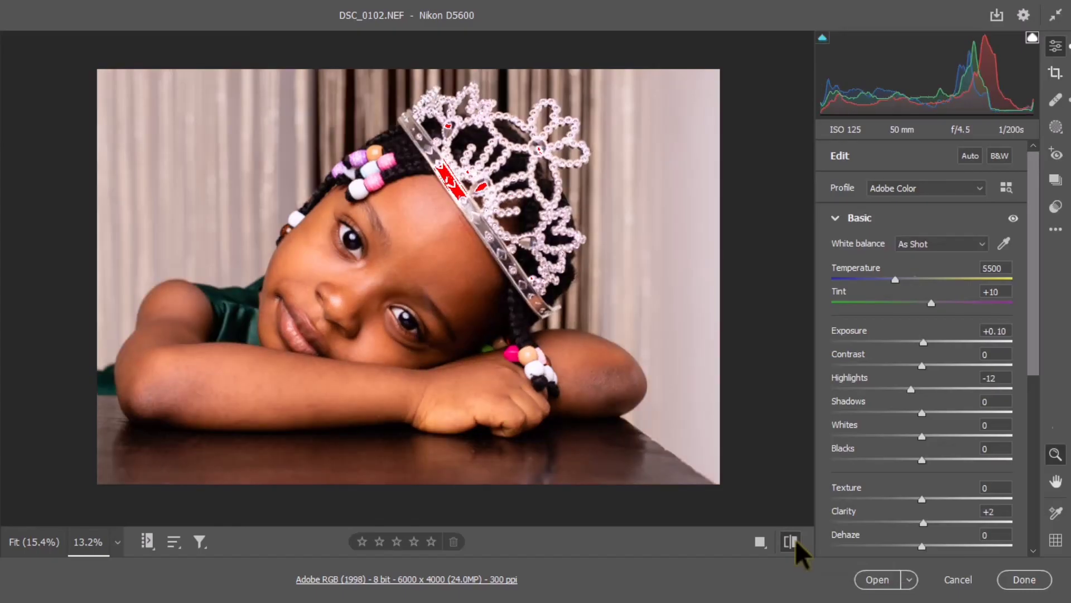
click(796, 542)
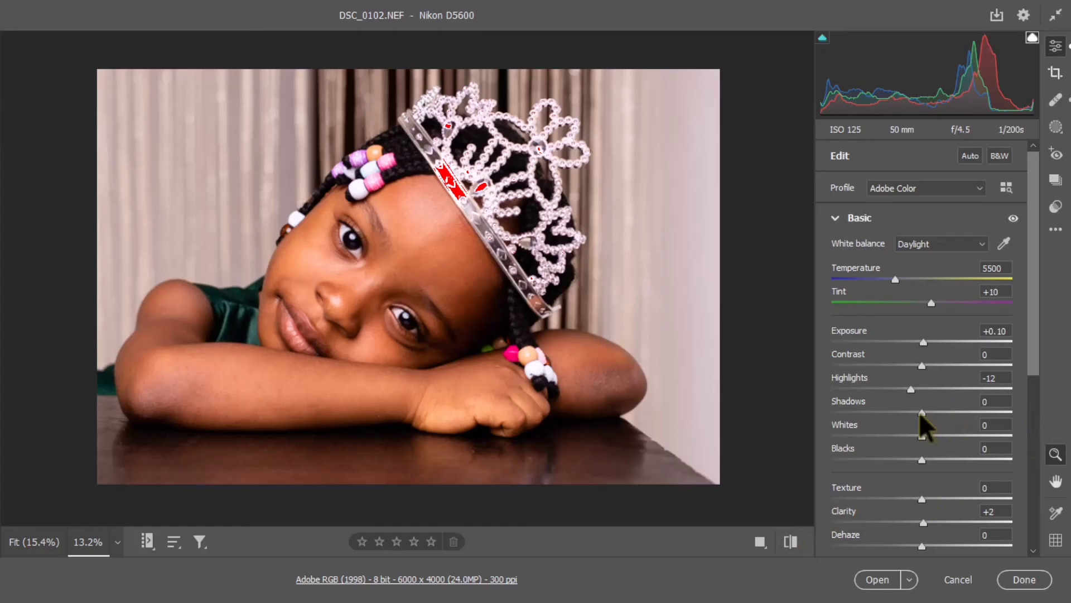
- Set Shadows to -4 and Vibrance to +14, checking the edited portrait against the default settings
drag(922, 413, 918, 413)
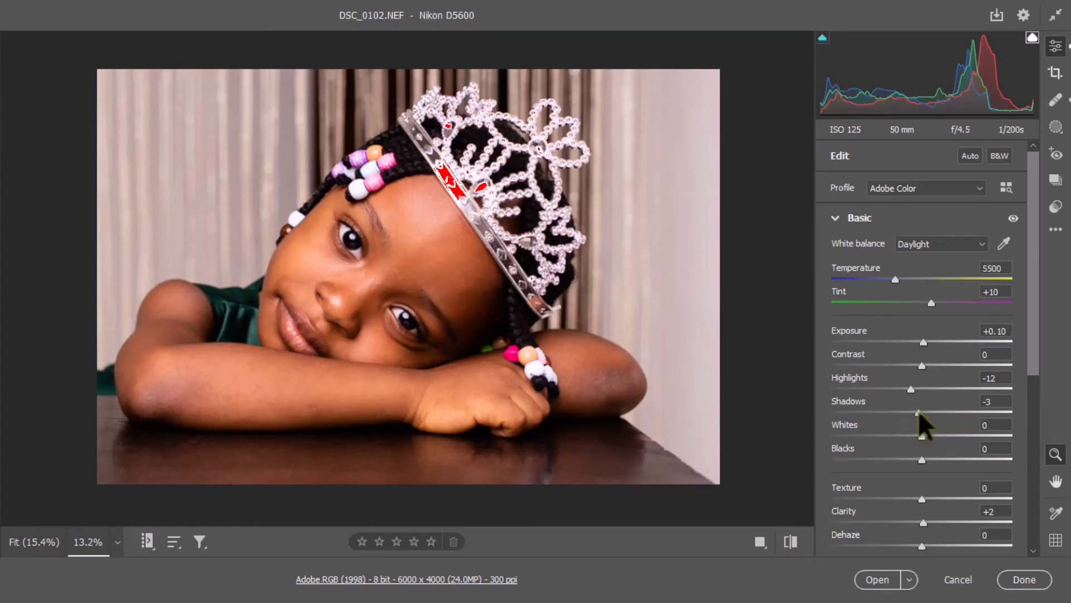
drag(918, 413, 917, 413)
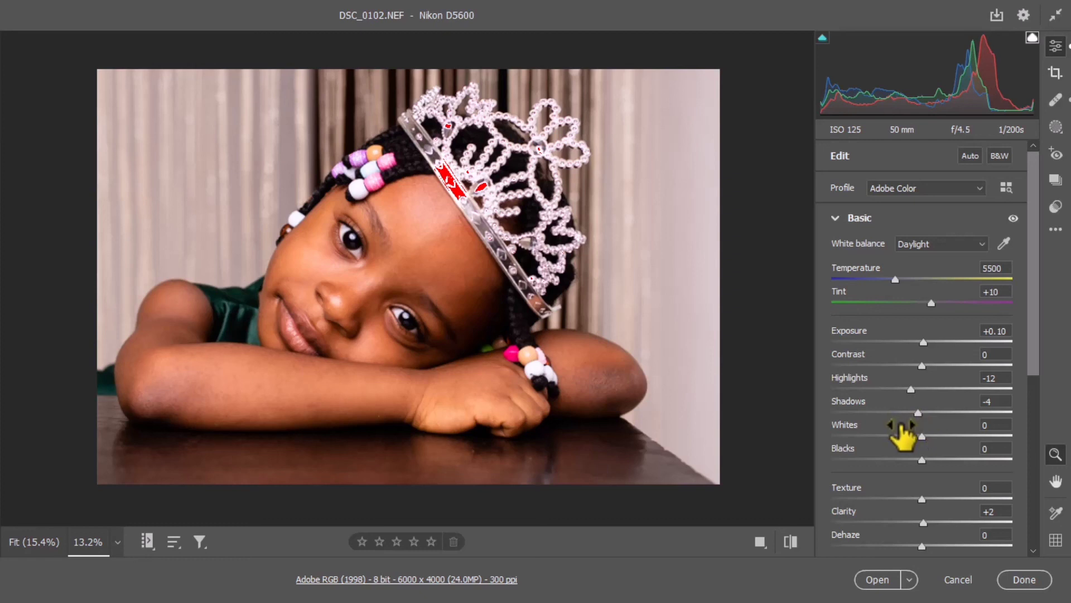
scroll(926, 494, down, 1)
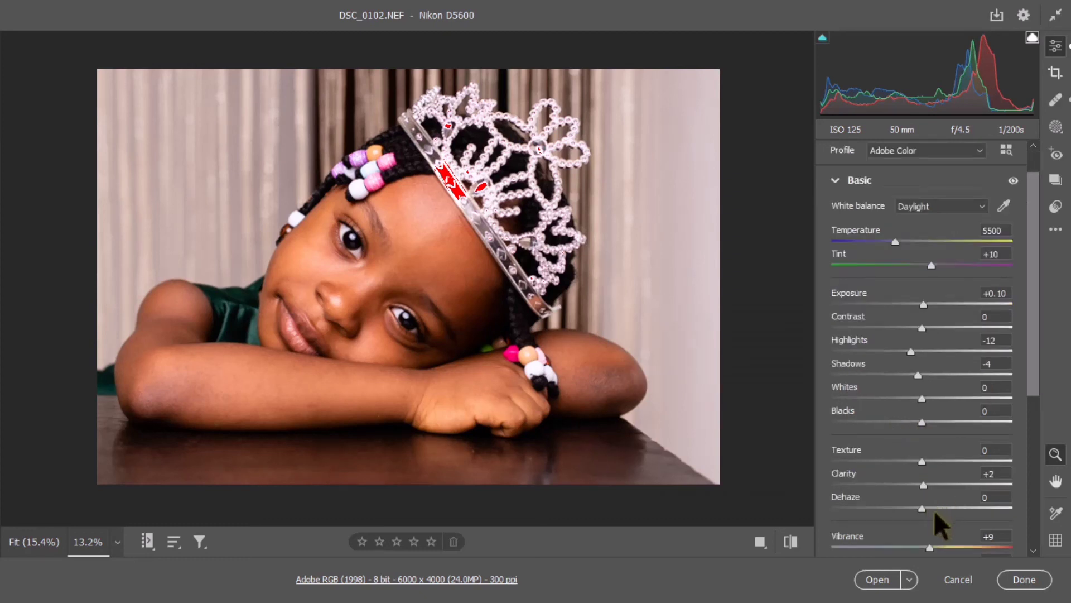
drag(930, 548, 935, 549)
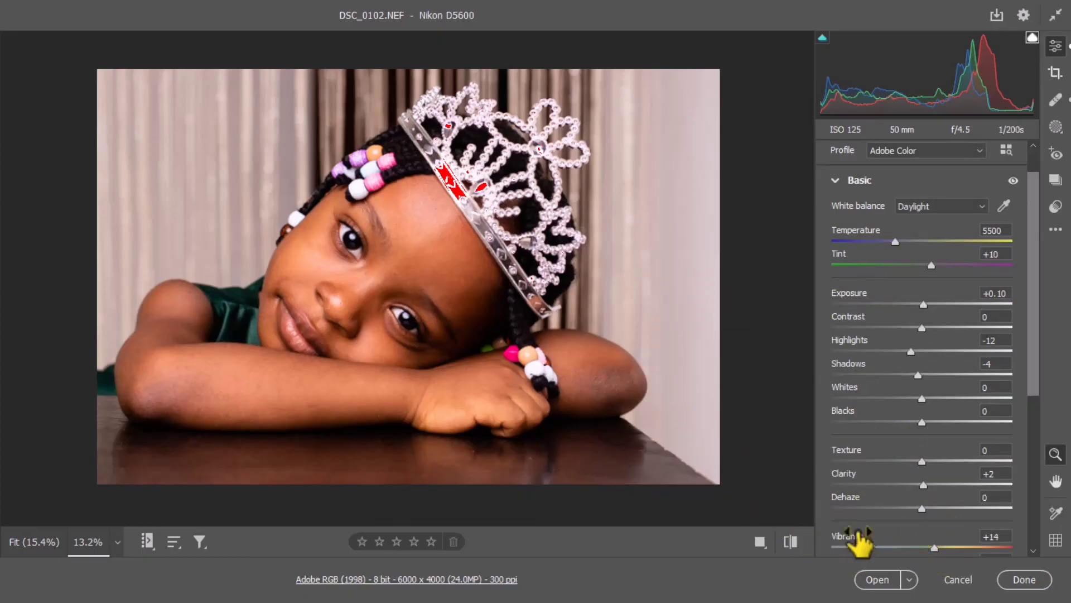
click(798, 544)
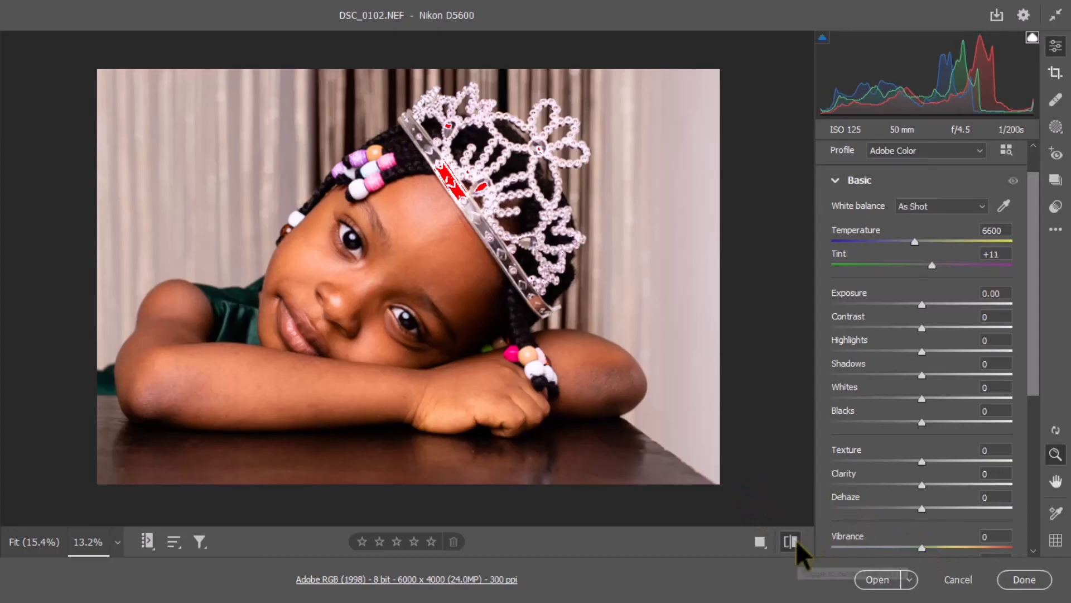
click(798, 545)
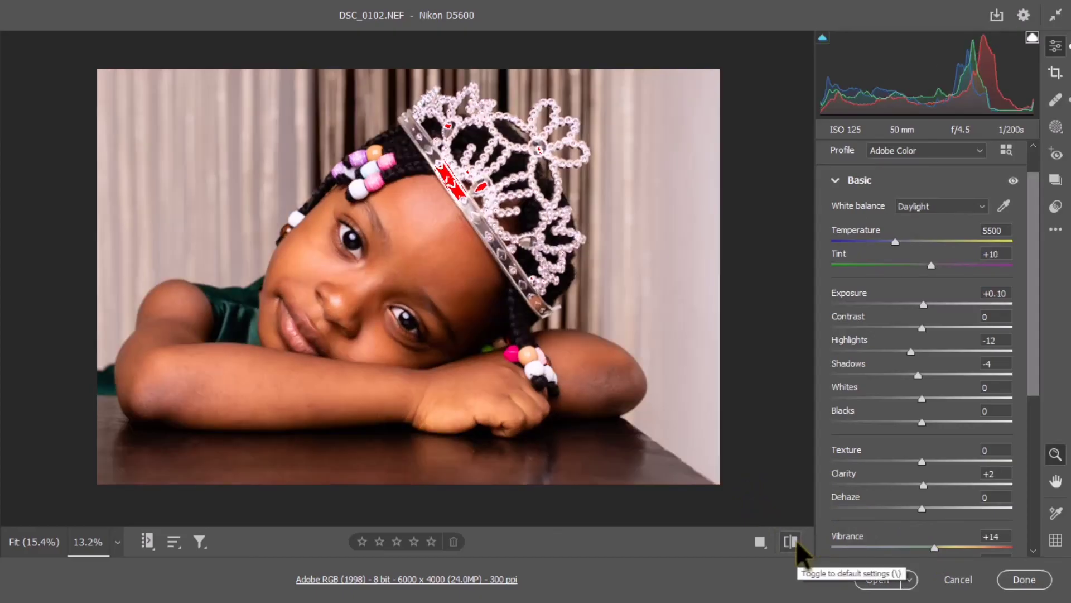
click(797, 545)
click(797, 545)
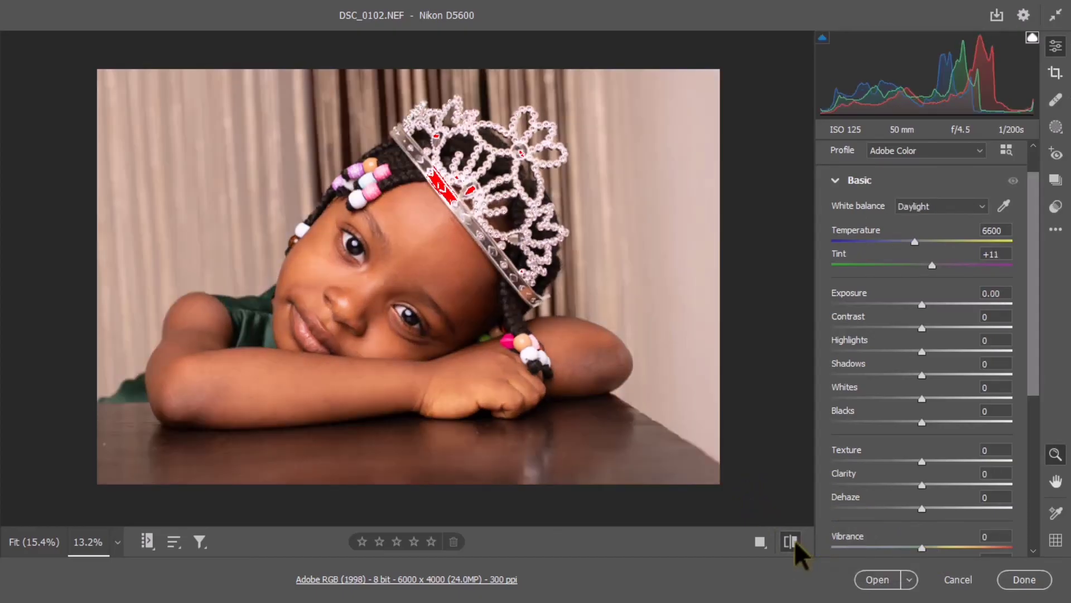